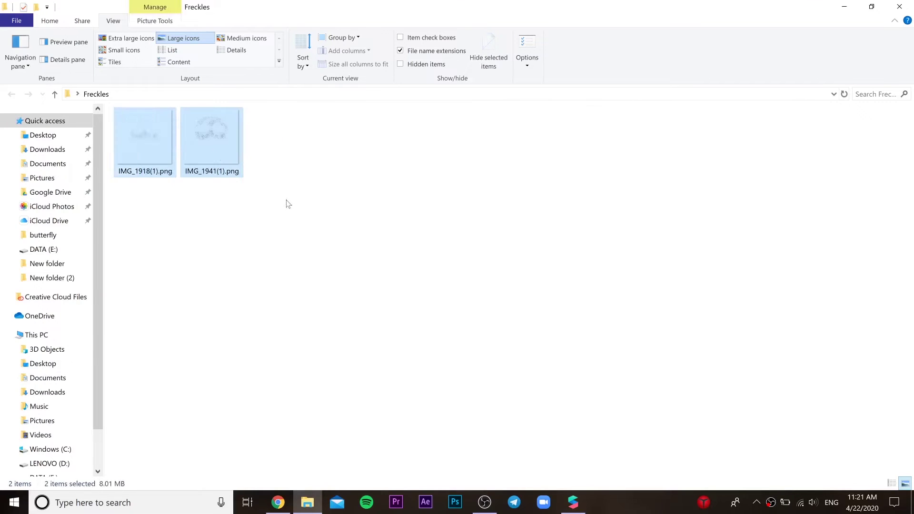
{"action": "left_click_drag", "start_coordinate": [317, 198], "coordinate": [122, 127]}
{"action": "left_click", "coordinate": [327, 217]}
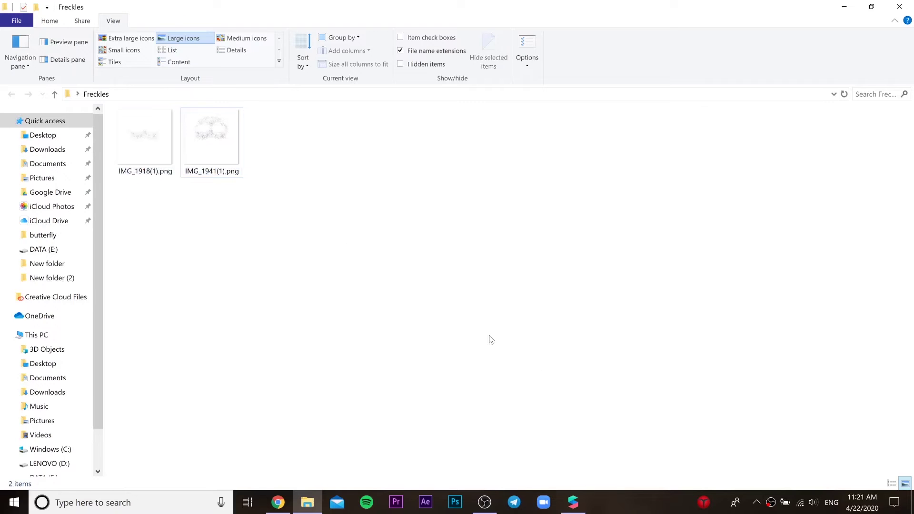
- Switch to Spark AR Studio and create a blank project
{"action": "left_click", "coordinate": [574, 502]}
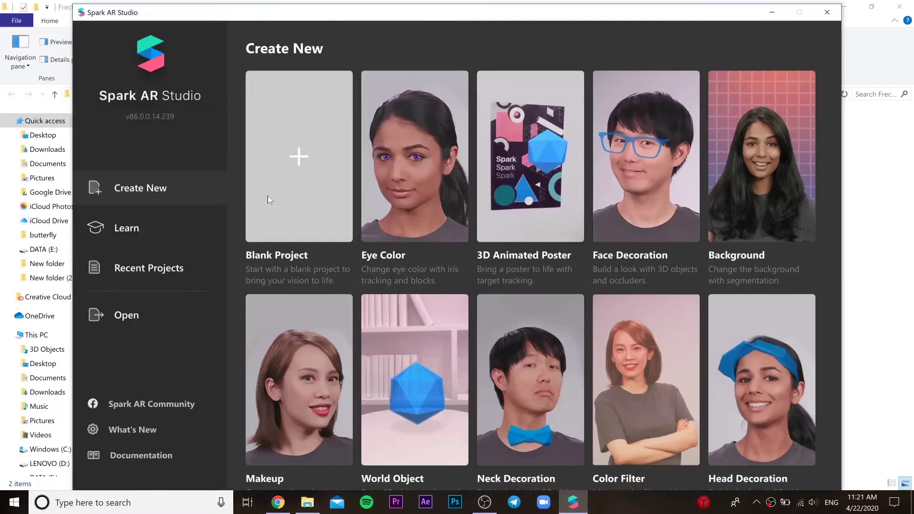
{"action": "left_click", "coordinate": [268, 196]}
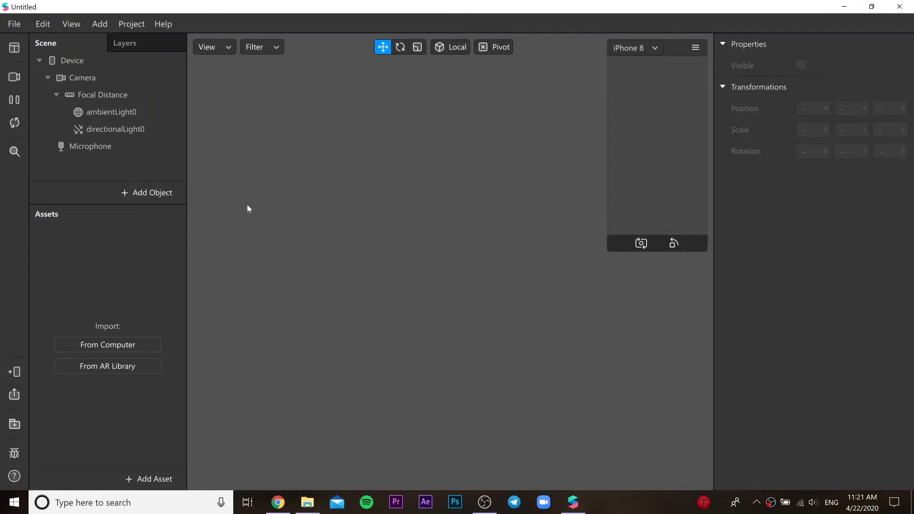
- Add a face tracker to the scene and place a face mesh under it
{"action": "left_click", "coordinate": [152, 195]}
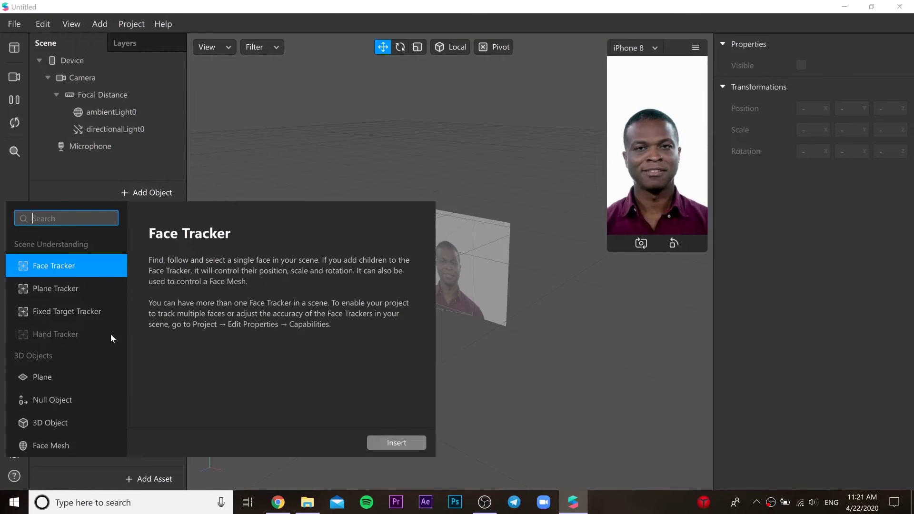
{"action": "left_click", "coordinate": [409, 441]}
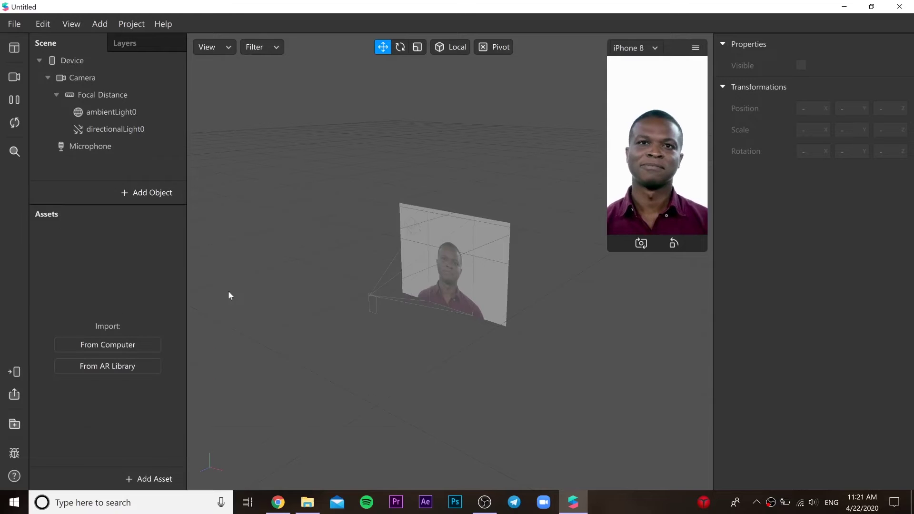
{"action": "right_click", "coordinate": [135, 148]}
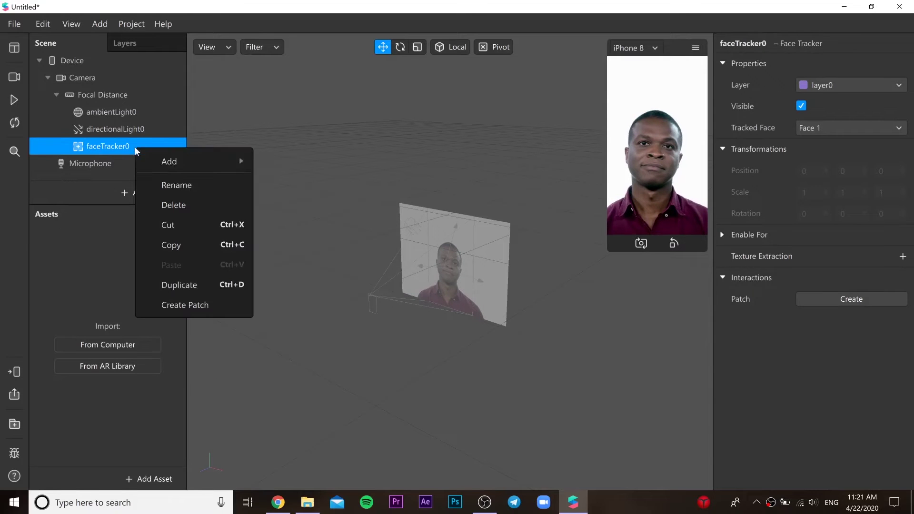
{"action": "mouse_move", "coordinate": [180, 162]}
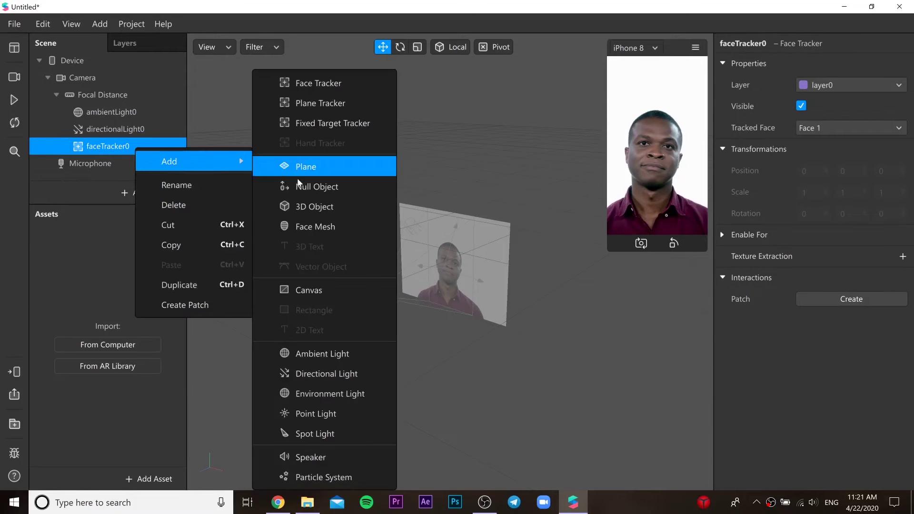
{"action": "left_click", "coordinate": [318, 227]}
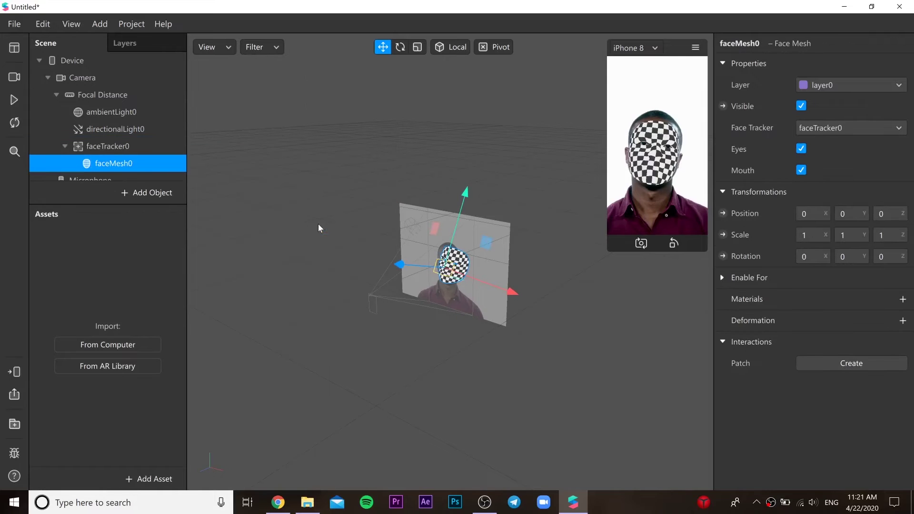
- Create a material for the face mesh and rename it Retouching
{"action": "left_click", "coordinate": [903, 300]}
{"action": "double_click", "coordinate": [90, 249]}
{"action": "type", "text": "Re"}
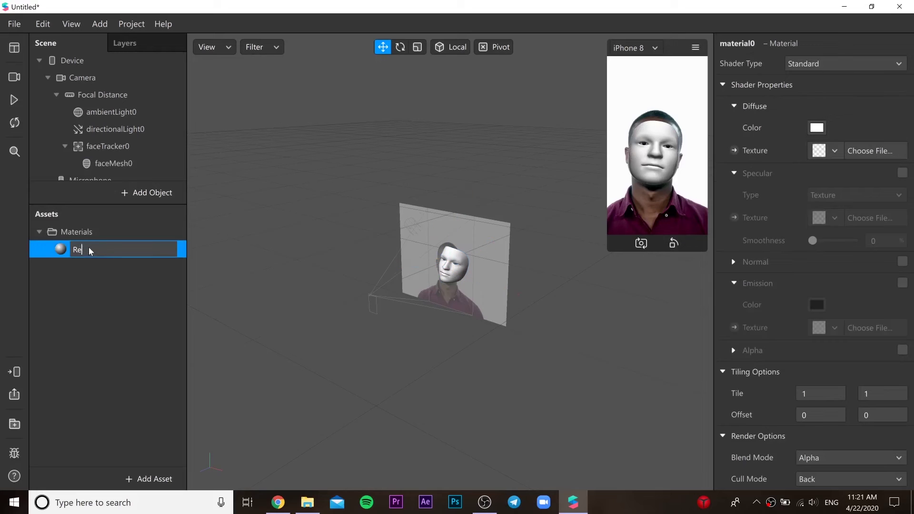
{"action": "type", "text": "touching"}
{"action": "key", "text": "Return"}
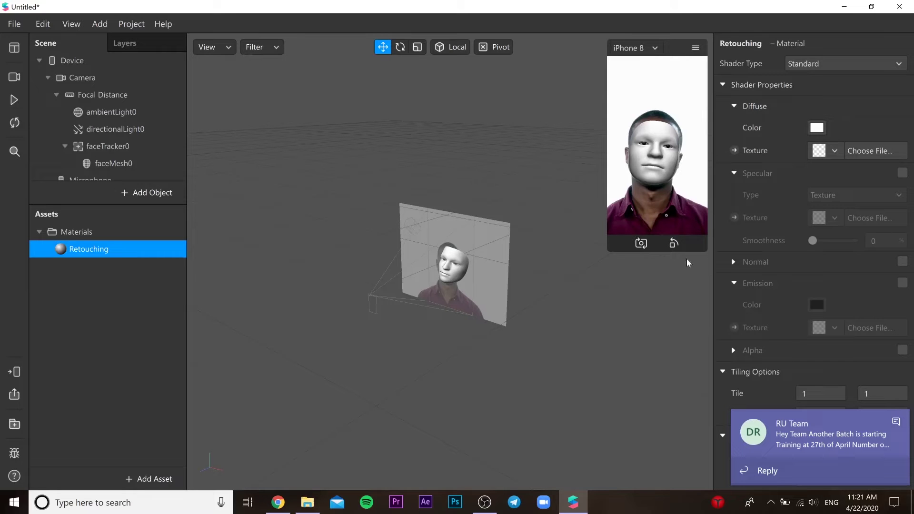
- Change the Retouching material's shader type to Retouching and set its skin smoothing to 34%
{"action": "left_click", "coordinate": [811, 65]}
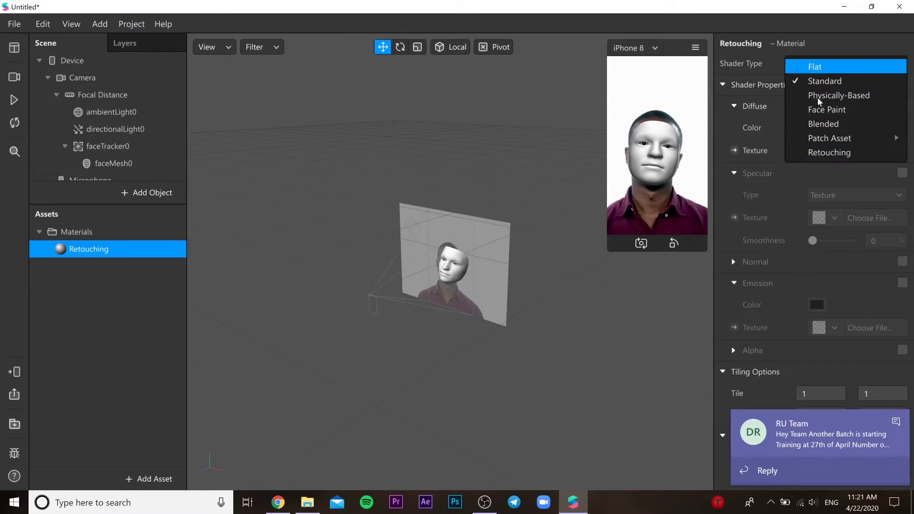
{"action": "left_click", "coordinate": [822, 153]}
{"action": "left_click_drag", "start_coordinate": [825, 128], "coordinate": [818, 131]}
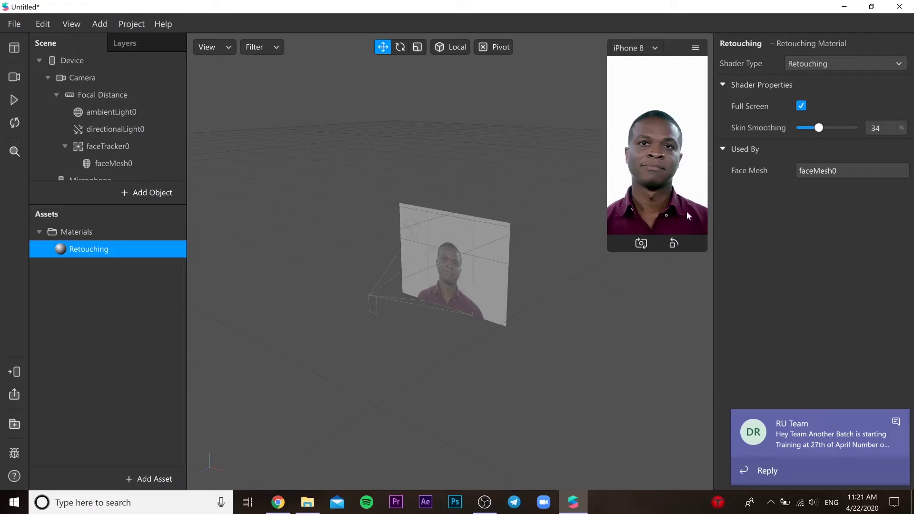
- Rename the face mesh under the face tracker as Retouching
{"action": "right_click", "coordinate": [126, 151]}
{"action": "double_click", "coordinate": [114, 164]}
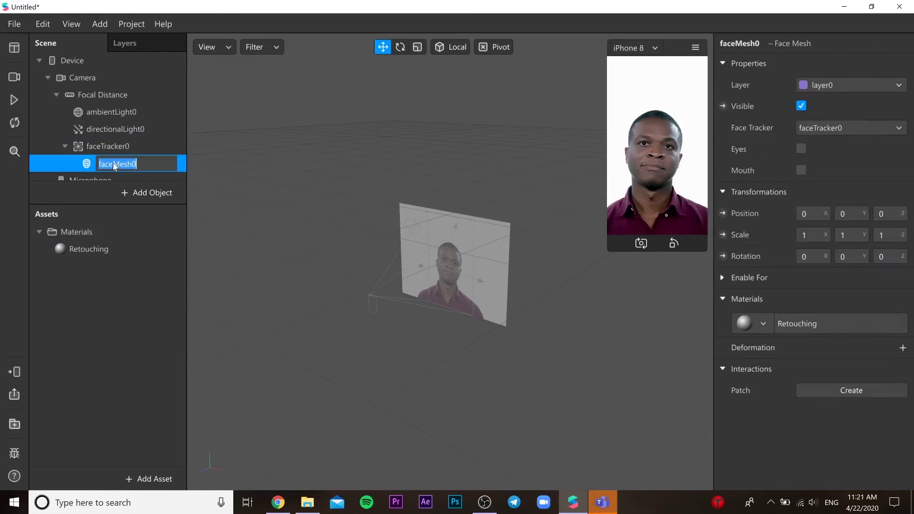
{"action": "type", "text": "Retouchi"}
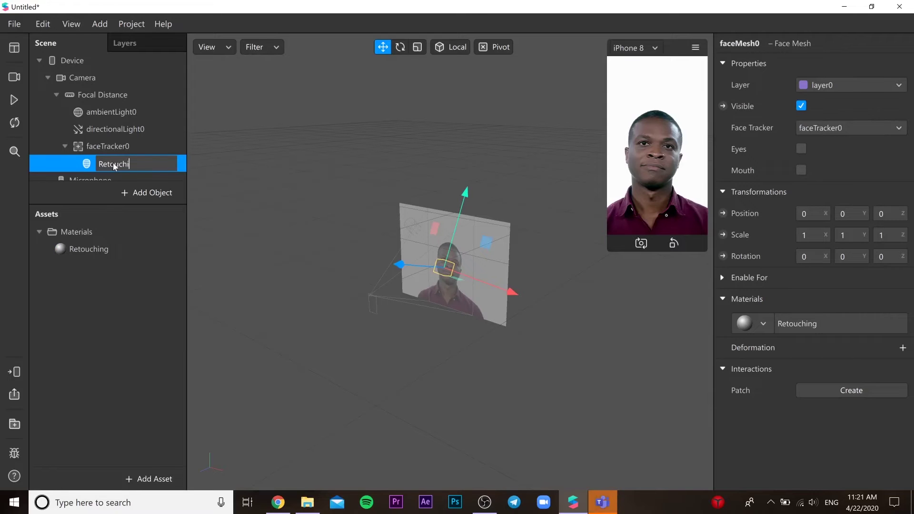
{"action": "type", "text": "ng"}
{"action": "key", "text": "Return"}
- Add a second face mesh under the face tracker
{"action": "right_click", "coordinate": [141, 151]}
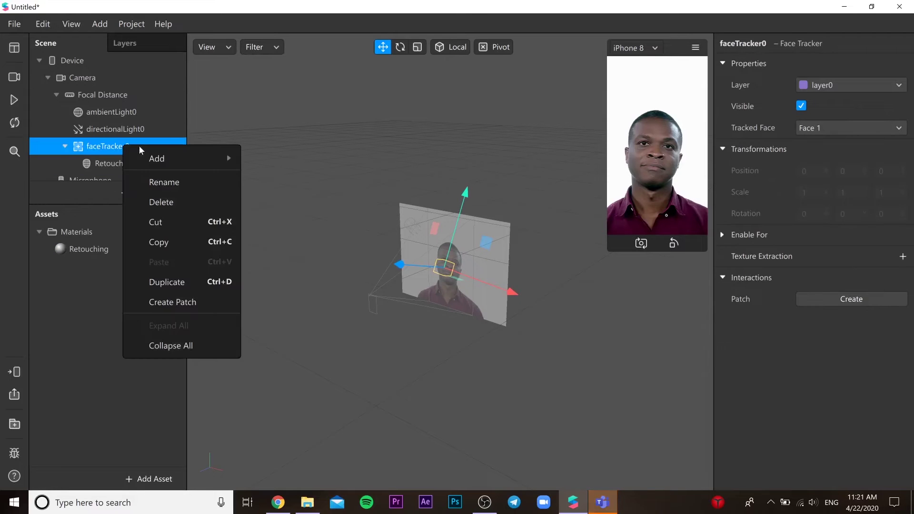
{"action": "mouse_move", "coordinate": [186, 160]}
{"action": "left_click", "coordinate": [310, 231]}
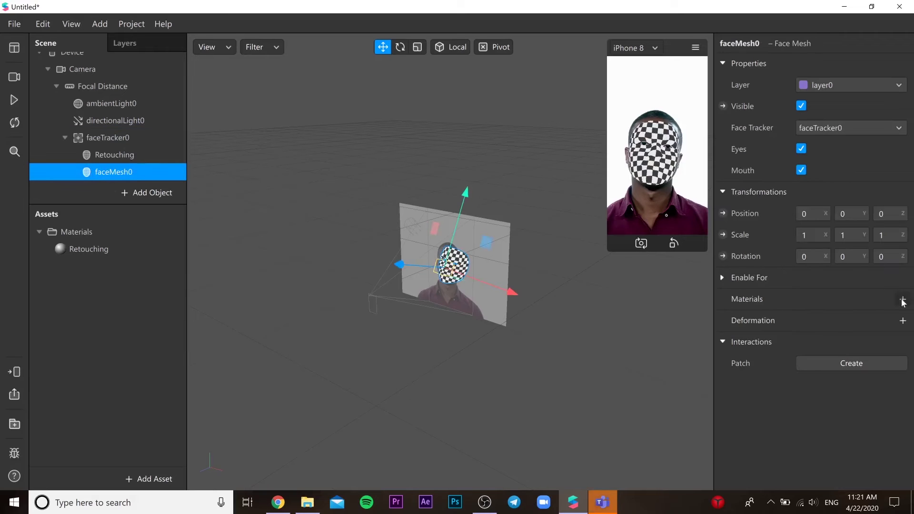
- Create a new material for the second face mesh and rename it Freckles
{"action": "left_click", "coordinate": [903, 300]}
{"action": "left_click", "coordinate": [852, 345]}
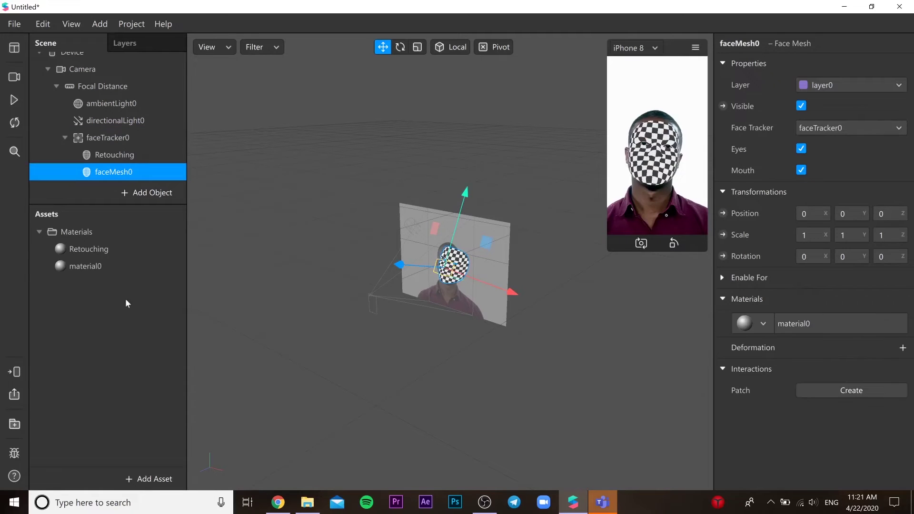
{"action": "double_click", "coordinate": [85, 266]}
{"action": "type", "text": "Fr"}
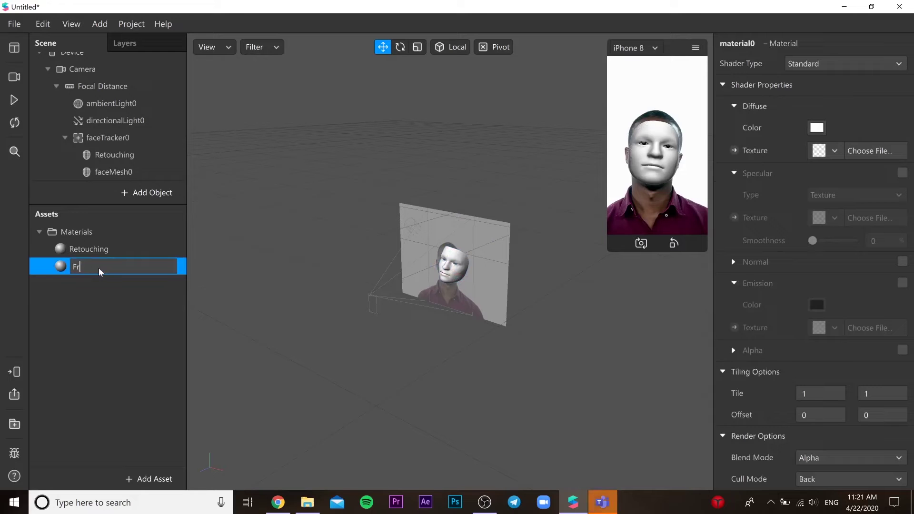
{"action": "type", "text": "eckles"}
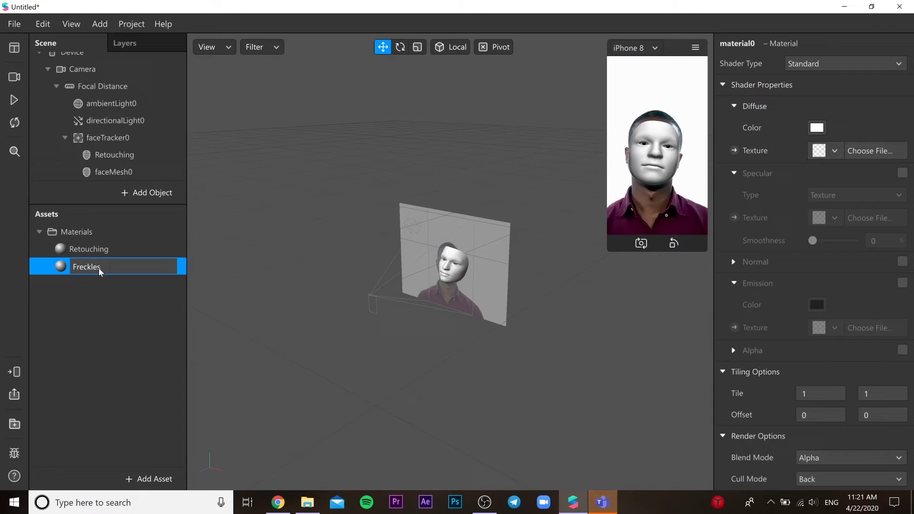
{"action": "key", "text": "Return"}
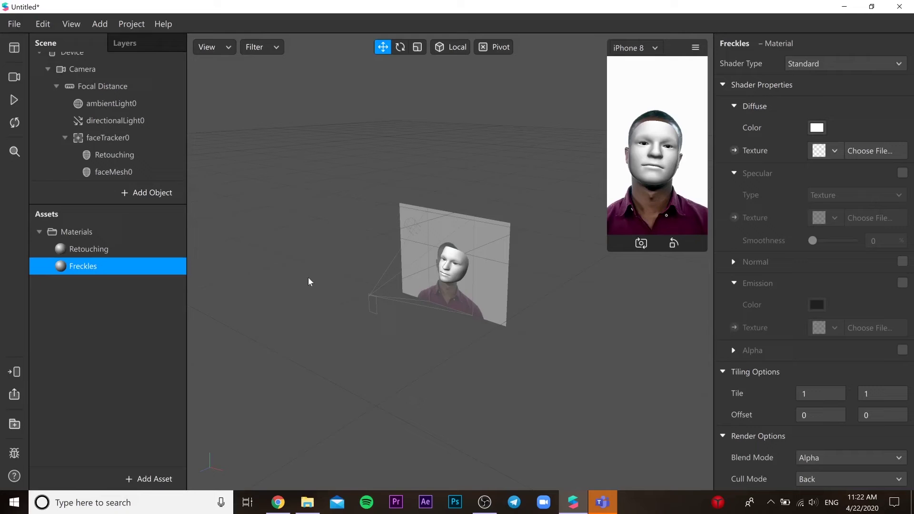
- Import IMG_1918(1).png from the Freckles folder into the project's assets as a texture
{"action": "left_click", "coordinate": [308, 502]}
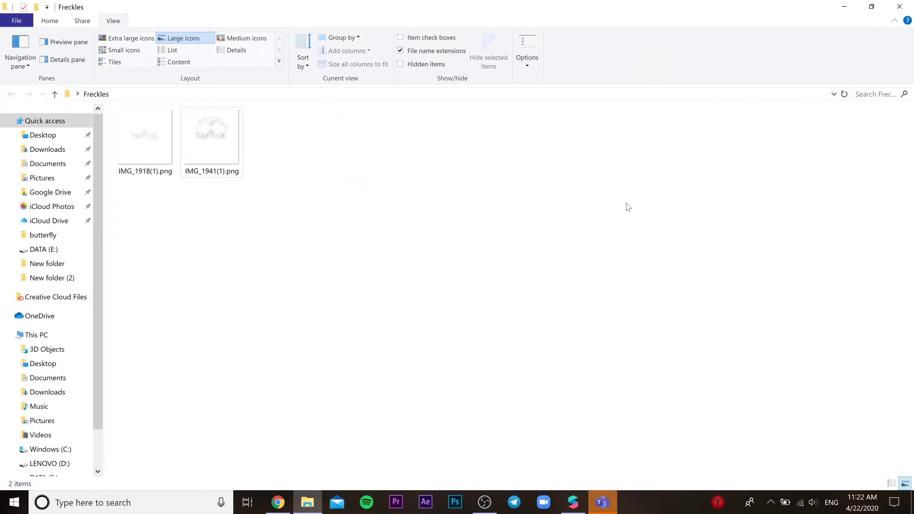
{"action": "left_click", "coordinate": [875, 5]}
{"action": "left_click_drag", "start_coordinate": [447, 274], "coordinate": [130, 337]}
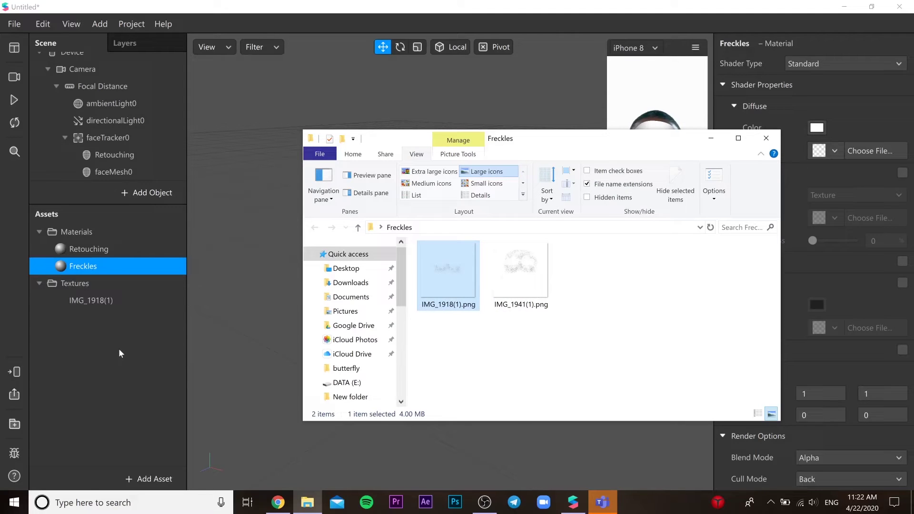
{"action": "left_click", "coordinate": [119, 348]}
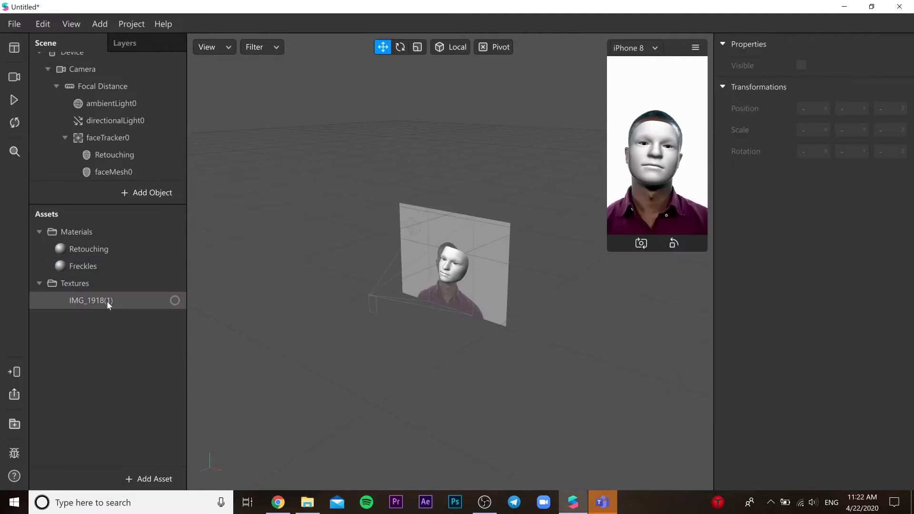
- Enable No compression for the IMG_1918(1) texture and rename it Freckles 1
{"action": "left_click", "coordinate": [106, 301]}
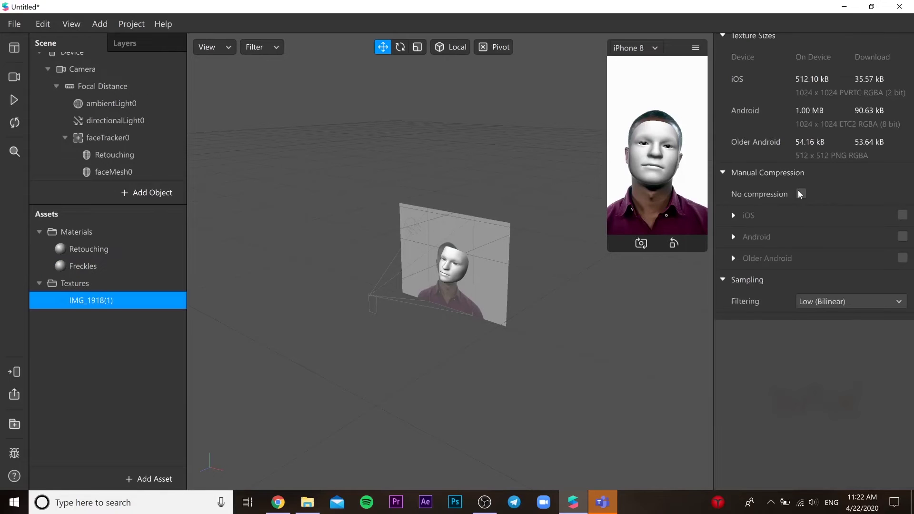
{"action": "left_click", "coordinate": [800, 193]}
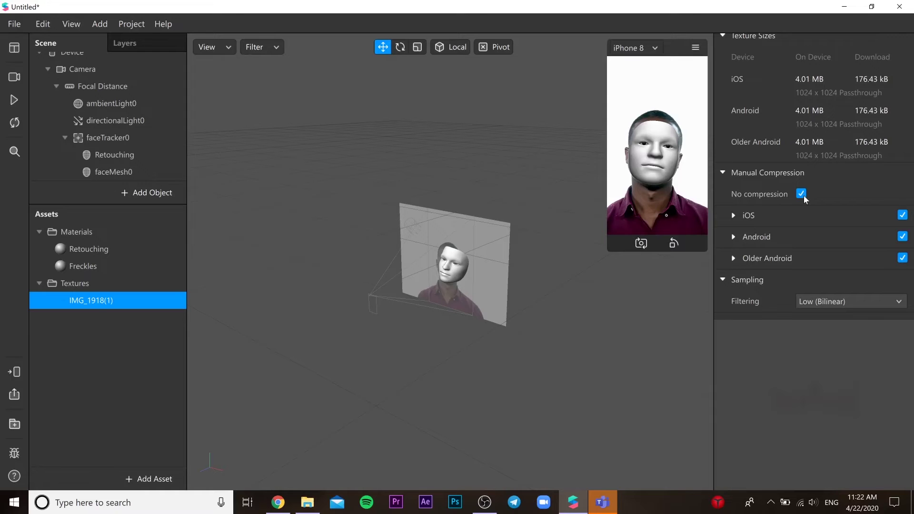
{"action": "double_click", "coordinate": [105, 307]}
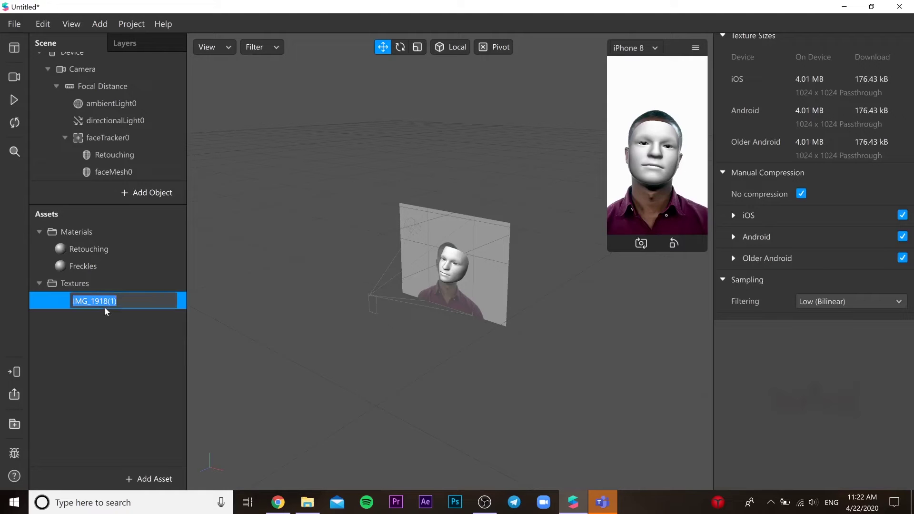
{"action": "type", "text": "Freckles 1"}
{"action": "key", "text": "Return"}
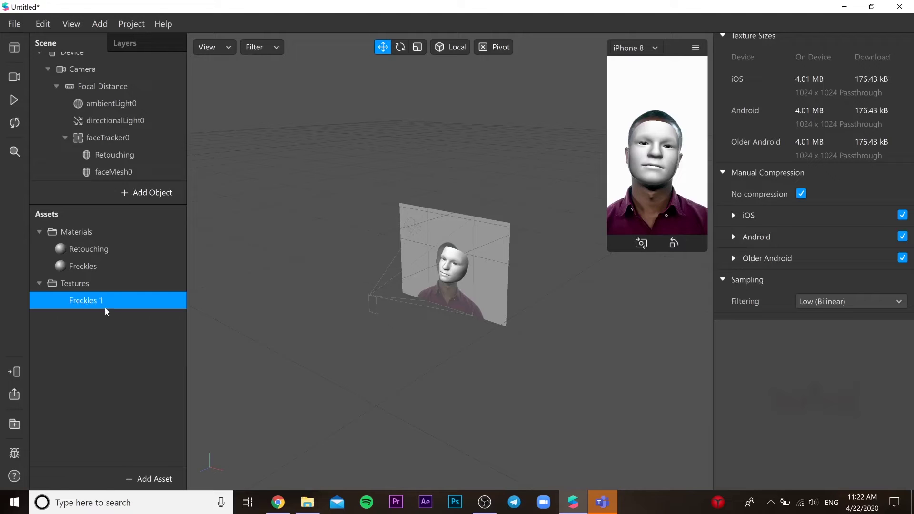
- Assign the Freckles 1 texture as the diffuse texture of the Freckles material
{"action": "left_click", "coordinate": [101, 265]}
{"action": "left_click", "coordinate": [835, 150]}
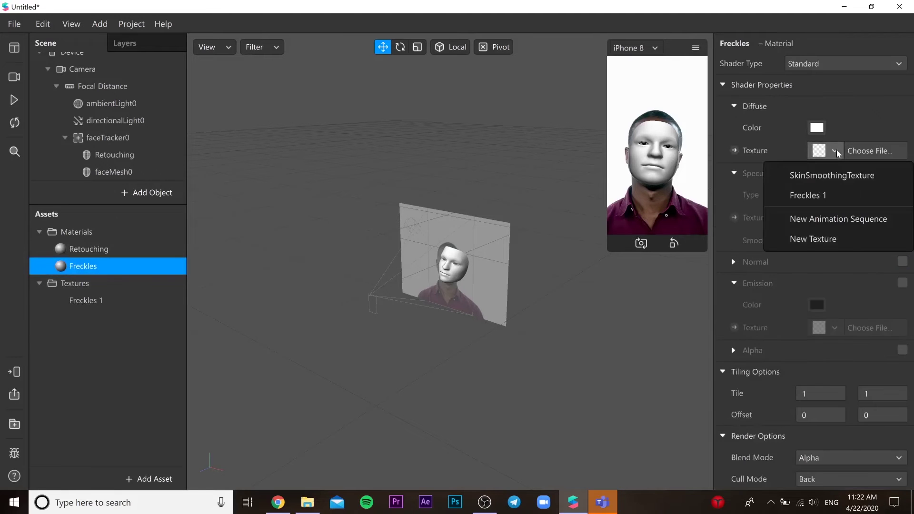
{"action": "left_click", "coordinate": [838, 195]}
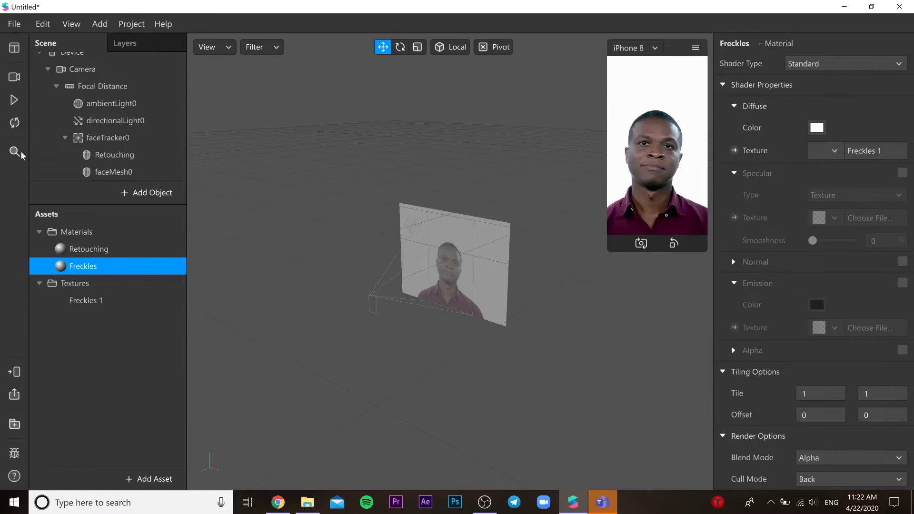
- Play the preview and check the freckles on several simulation faces, ending with the man wearing glasses
{"action": "left_click", "coordinate": [14, 99]}
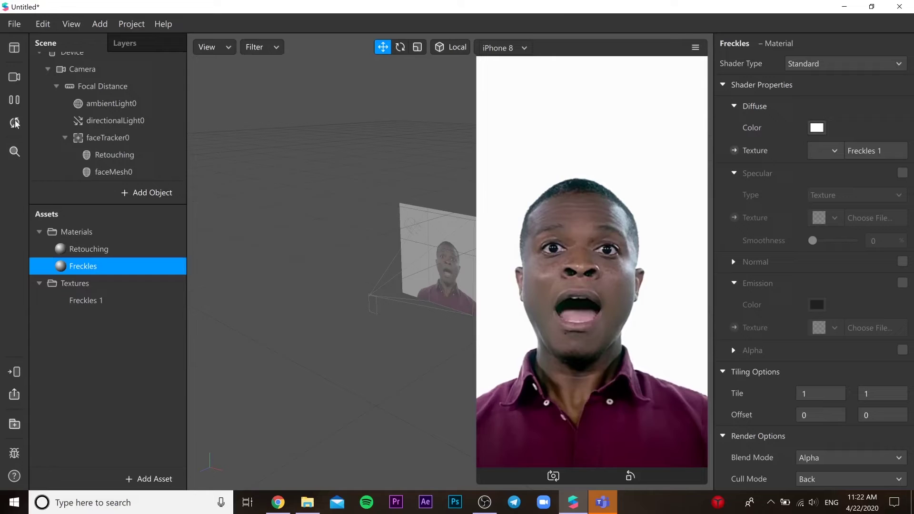
{"action": "left_click", "coordinate": [15, 77]}
{"action": "left_click", "coordinate": [96, 158]}
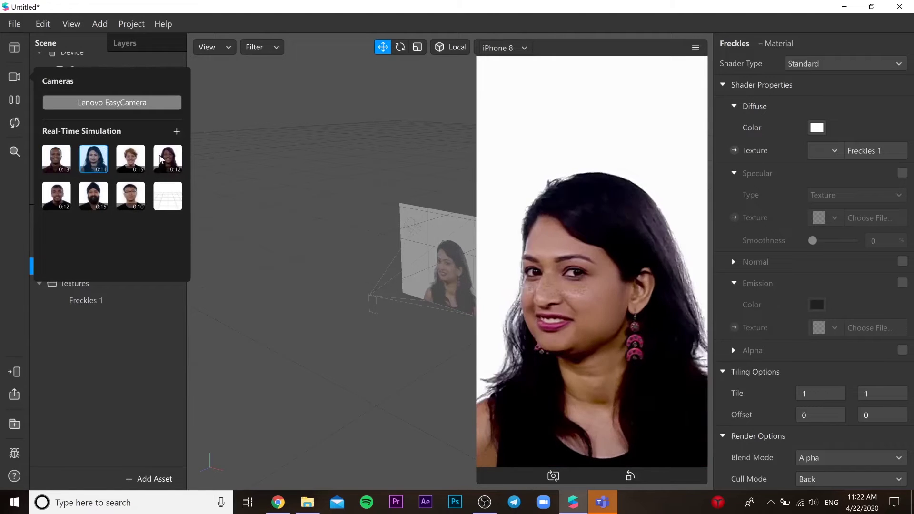
{"action": "left_click", "coordinate": [154, 167]}
{"action": "left_click", "coordinate": [131, 158]}
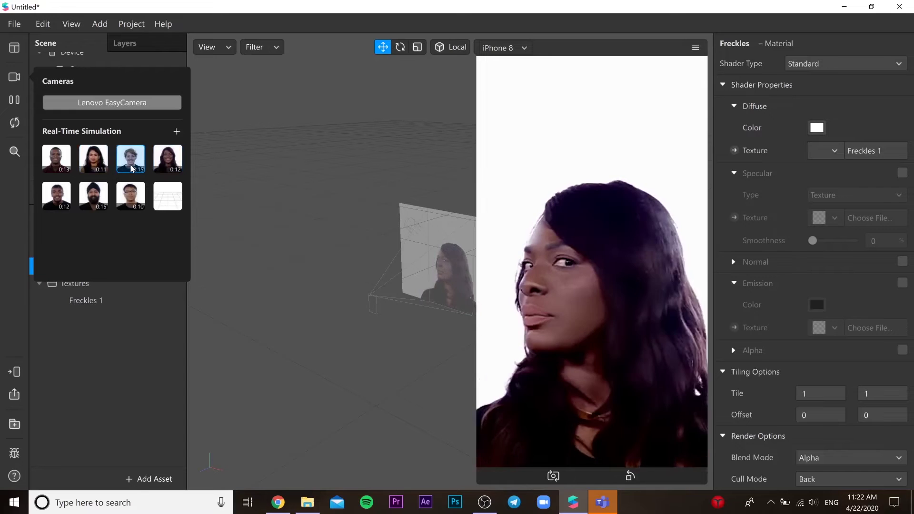
{"action": "left_click", "coordinate": [135, 202]}
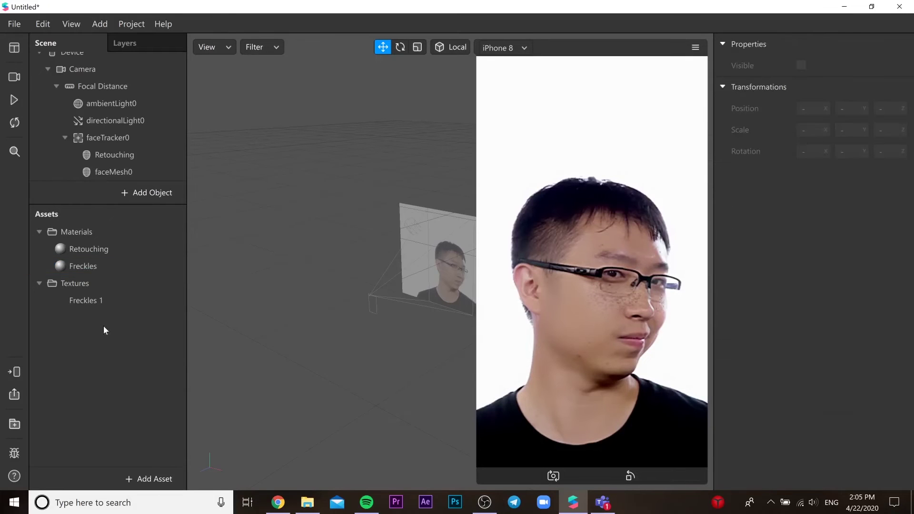
- Add an animation sequence to the project's assets
{"action": "left_click", "coordinate": [99, 301]}
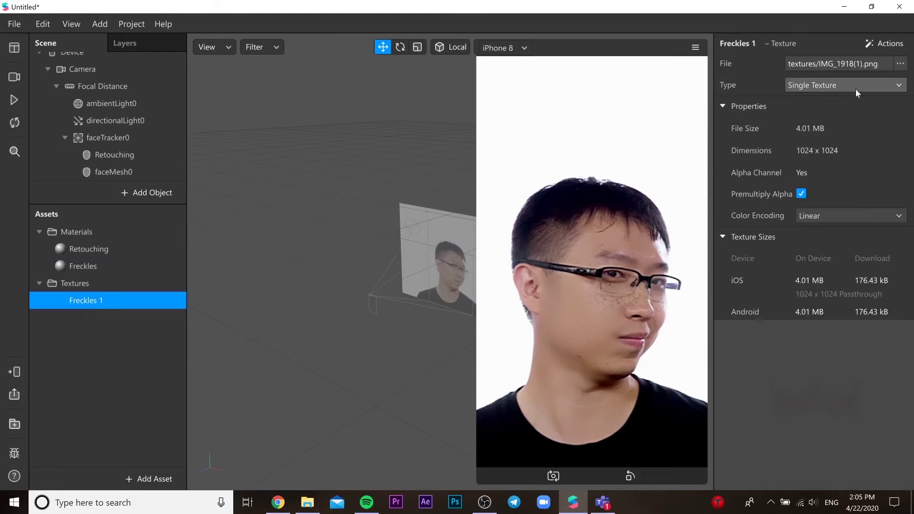
{"action": "left_click", "coordinate": [146, 478]}
{"action": "left_click", "coordinate": [230, 406]}
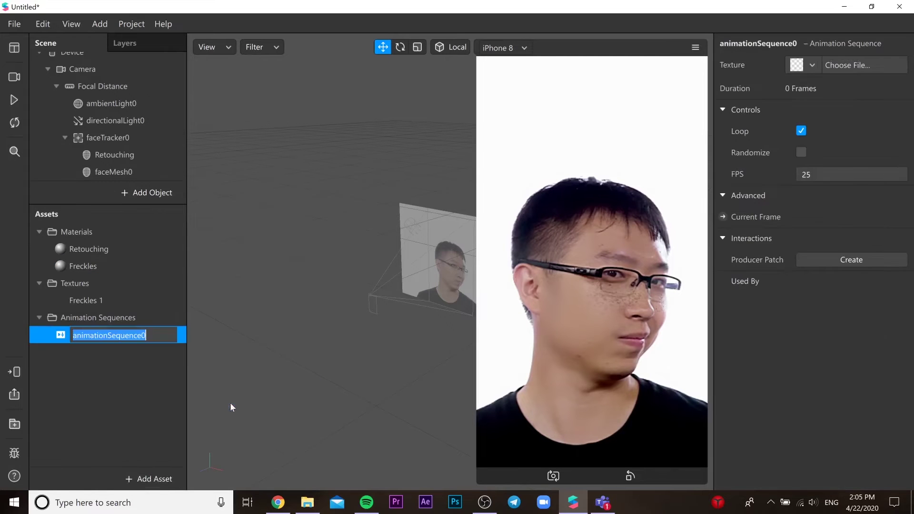
- Rename the new animation sequence as freckles
{"action": "type", "text": "freck"}
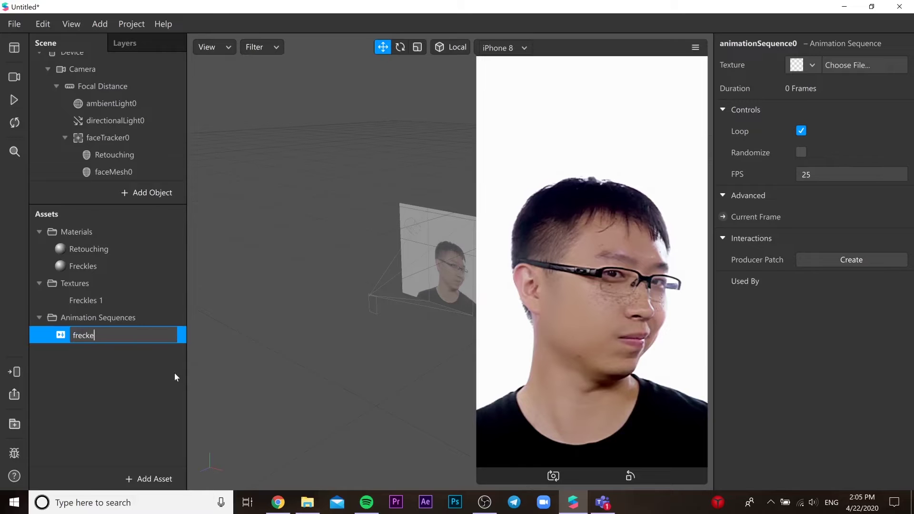
{"action": "type", "text": "les"}
{"action": "key", "text": "Return"}
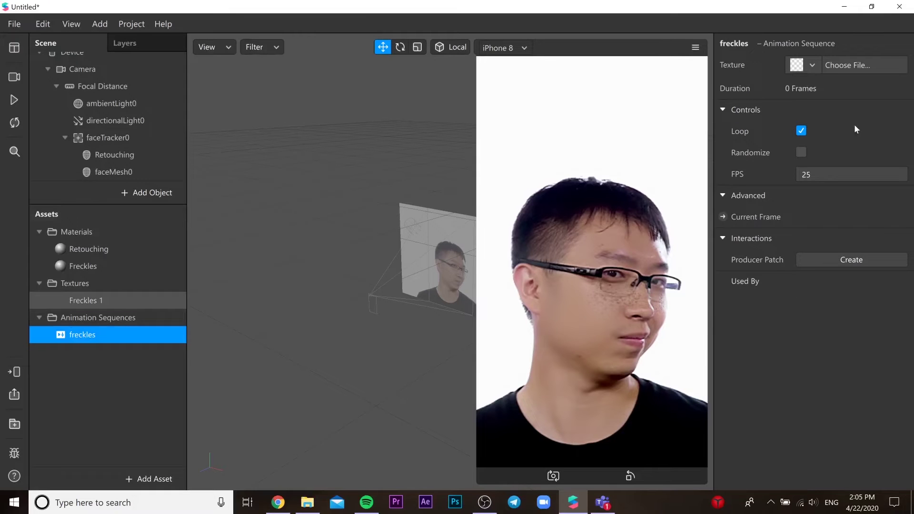
- Convert the Freckles 1 texture to a texture sequence by adding IMG_1941(1).png from the Freckles folder, with No compression enabled
{"action": "left_click", "coordinate": [86, 300]}
{"action": "left_click", "coordinate": [838, 85]}
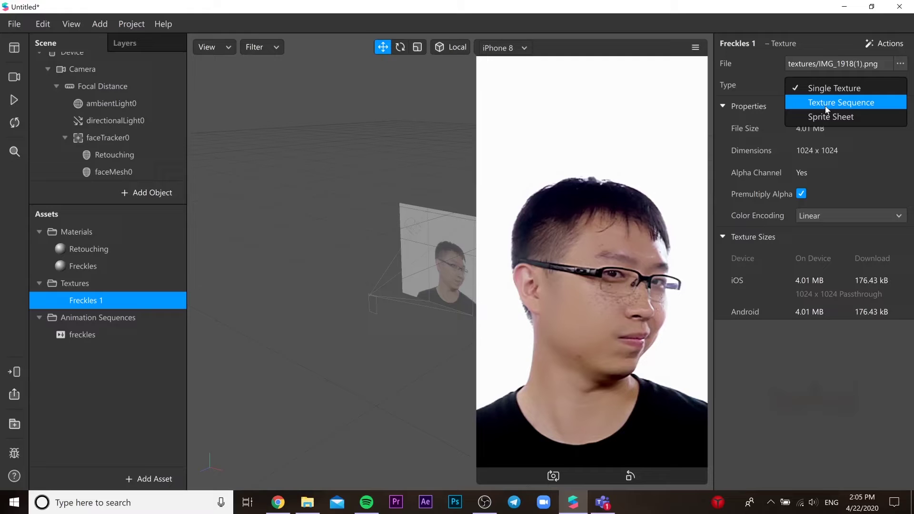
{"action": "left_click", "coordinate": [824, 102]}
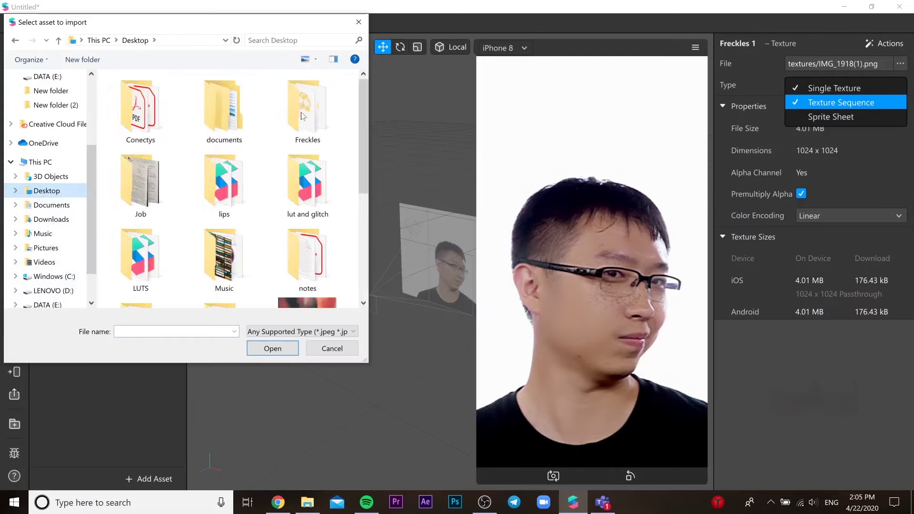
{"action": "double_click", "coordinate": [306, 108]}
{"action": "left_click_drag", "start_coordinate": [268, 143], "coordinate": [201, 111]}
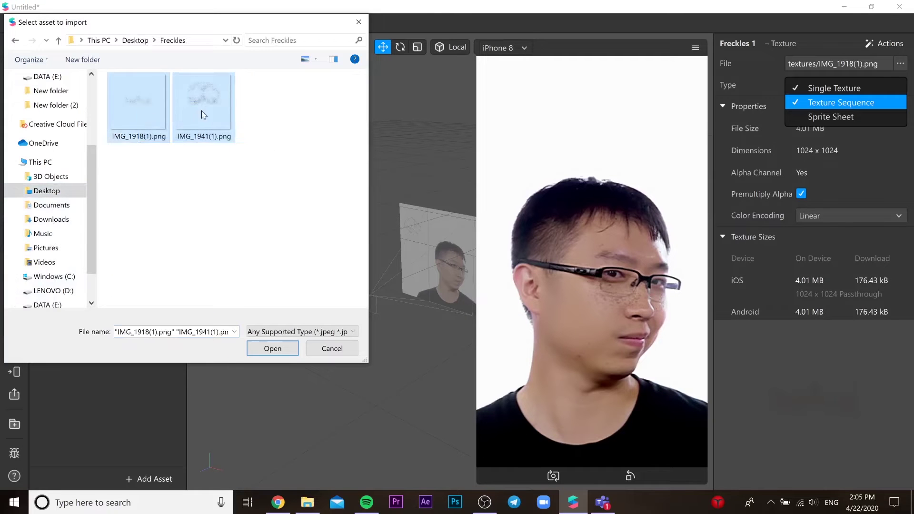
{"action": "left_click", "coordinate": [200, 198]}
{"action": "left_click", "coordinate": [207, 133]}
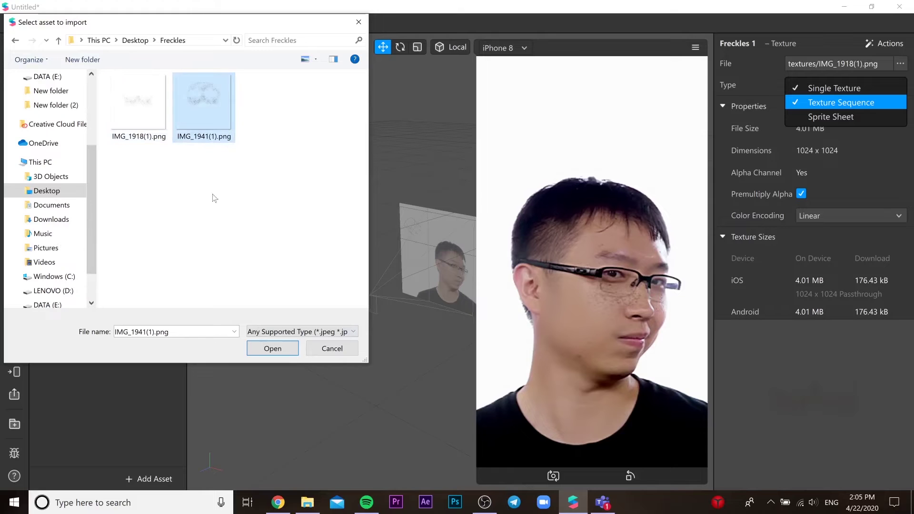
{"action": "left_click", "coordinate": [278, 346]}
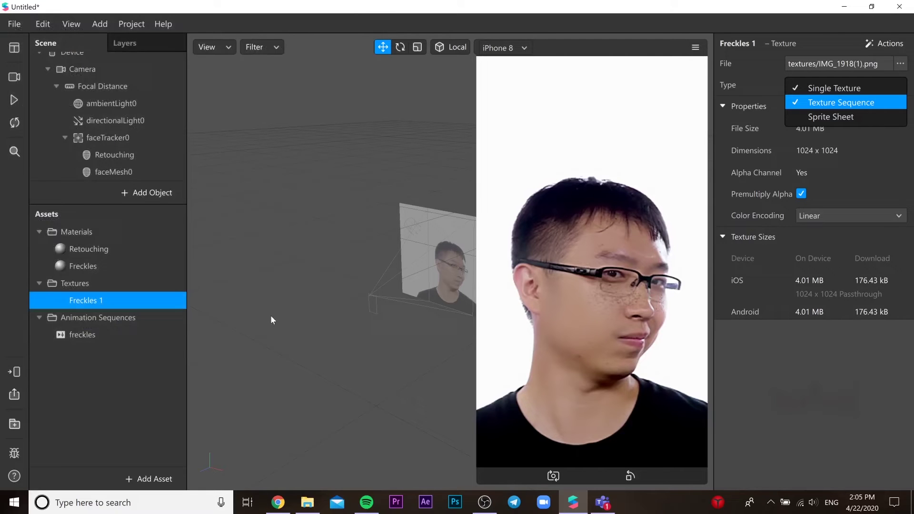
{"action": "key", "text": "Return"}
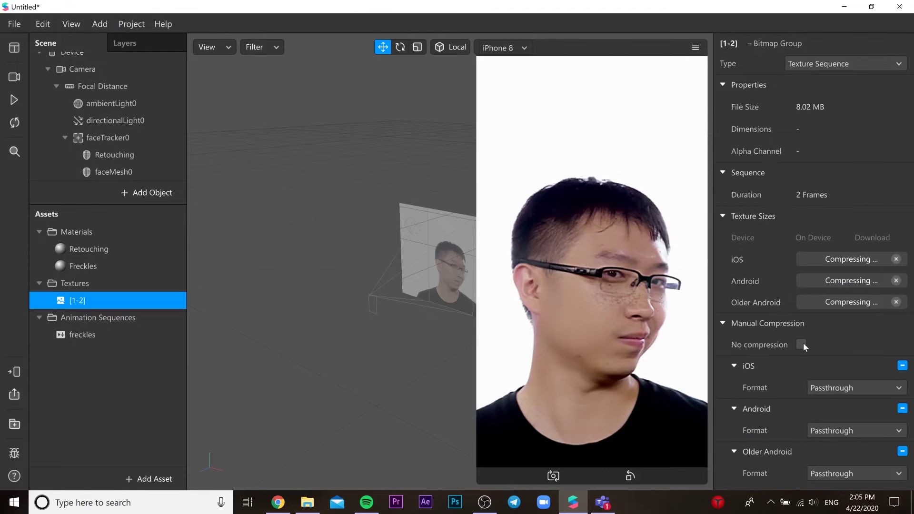
{"action": "left_click", "coordinate": [803, 344]}
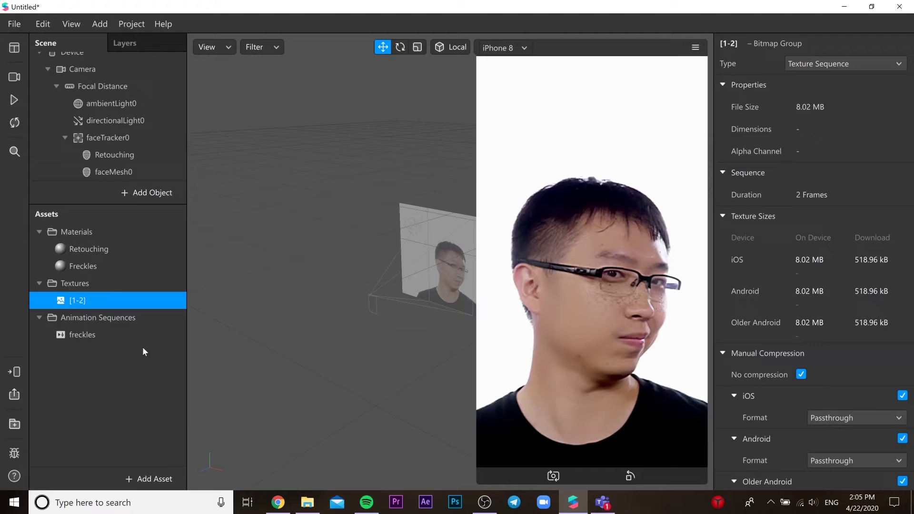
- Assign the [1-2] texture sequence to the freckles animation sequence and pause the preview
{"action": "left_click", "coordinate": [138, 335]}
{"action": "left_click", "coordinate": [815, 66]}
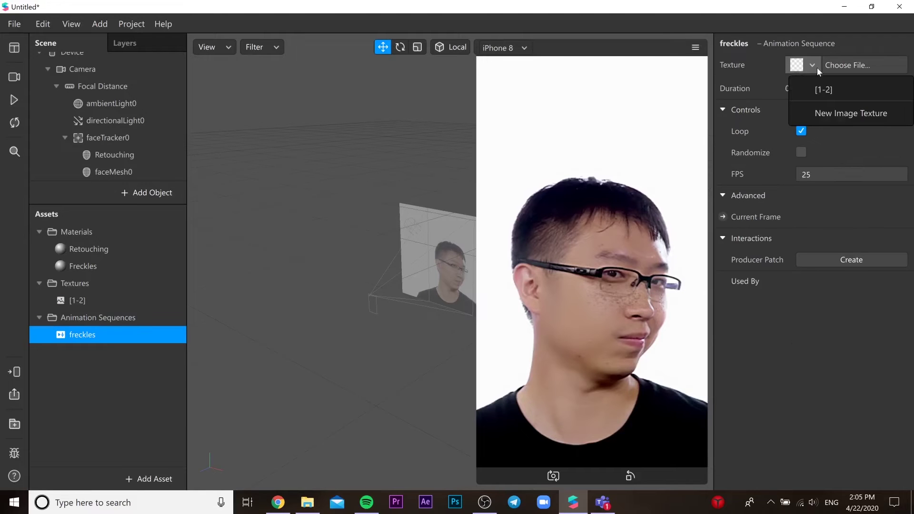
{"action": "left_click", "coordinate": [823, 89]}
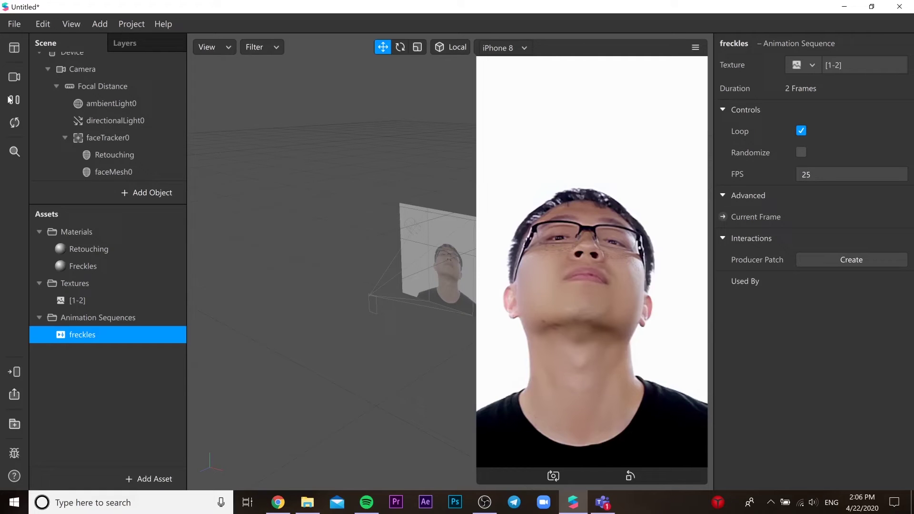
{"action": "left_click", "coordinate": [11, 100]}
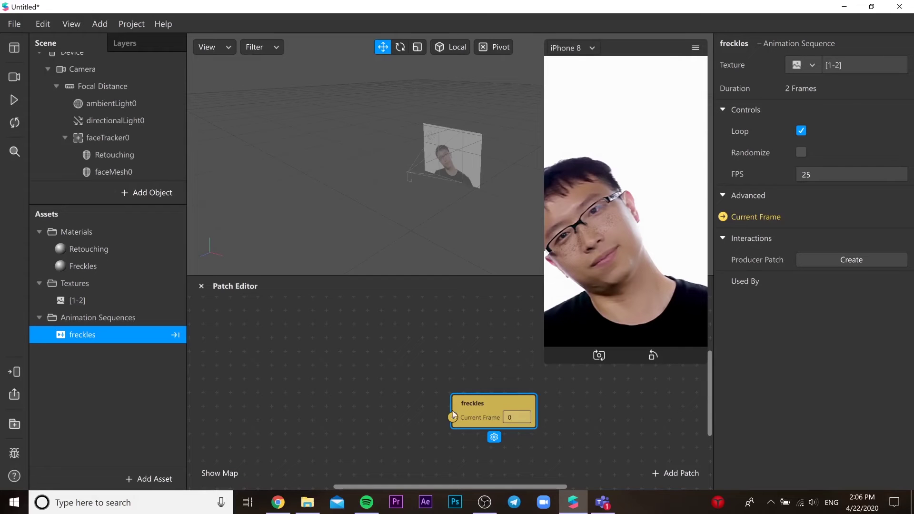
- Reposition the freckles Current Frame patch and assign the freckles animation sequence as the diffuse texture of the Freckles material
{"action": "left_click_drag", "start_coordinate": [506, 402], "coordinate": [545, 386]}
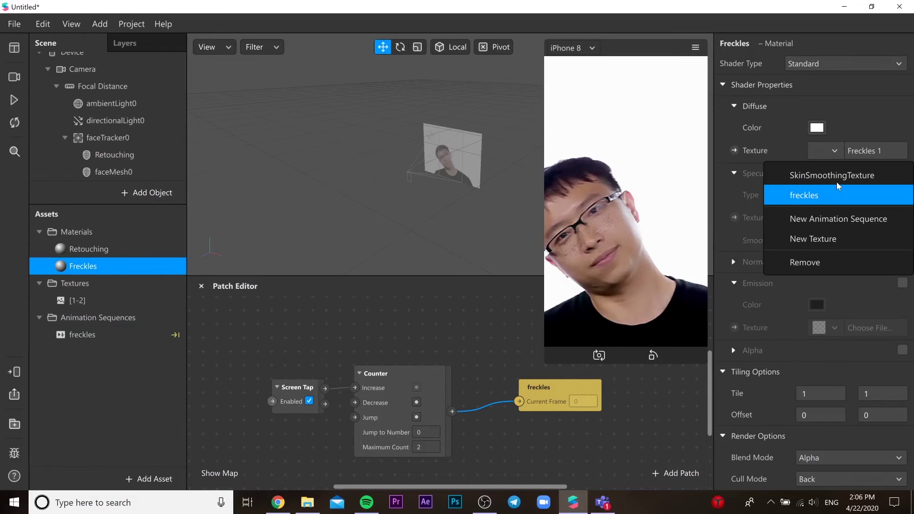
{"action": "left_click", "coordinate": [835, 192]}
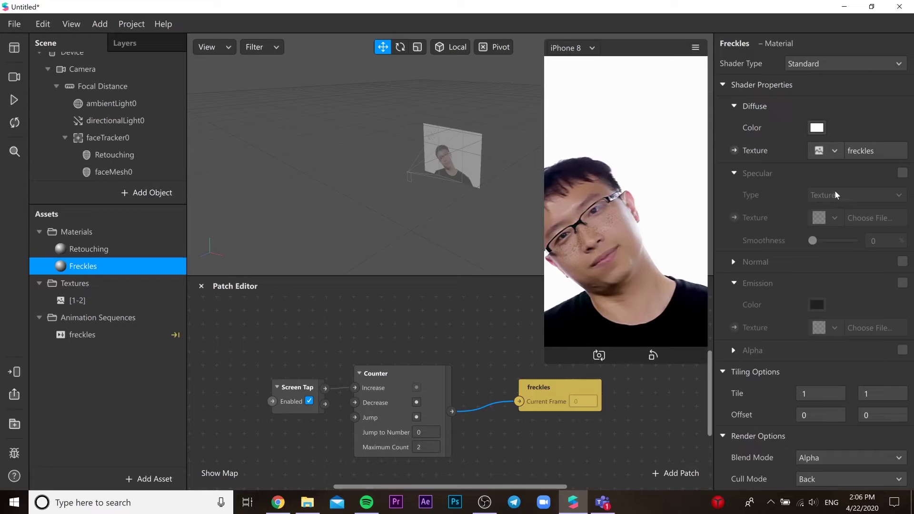
- Enlarge the device preview, play it, and turn on touch simulation to test switching the freckles
{"action": "left_click_drag", "start_coordinate": [549, 358], "coordinate": [408, 368]}
{"action": "left_click", "coordinate": [13, 99]}
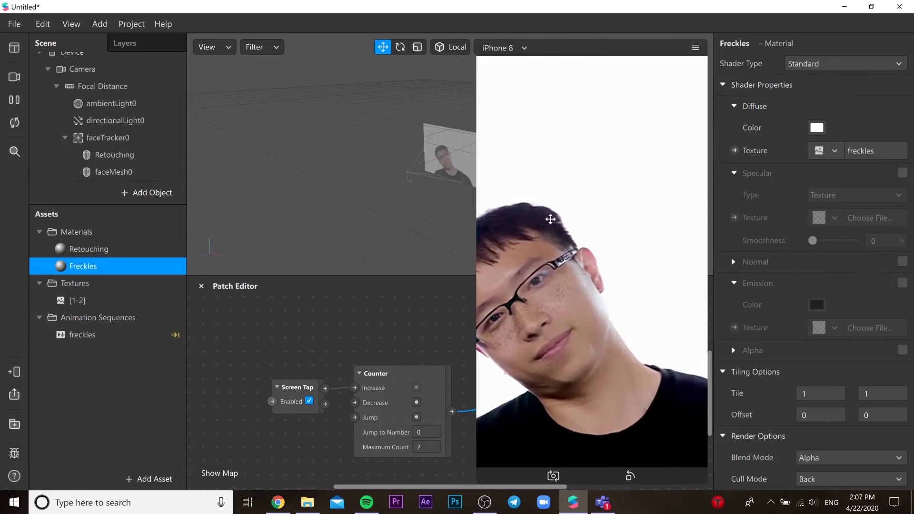
{"action": "left_click", "coordinate": [696, 47]}
{"action": "left_click", "coordinate": [702, 75]}
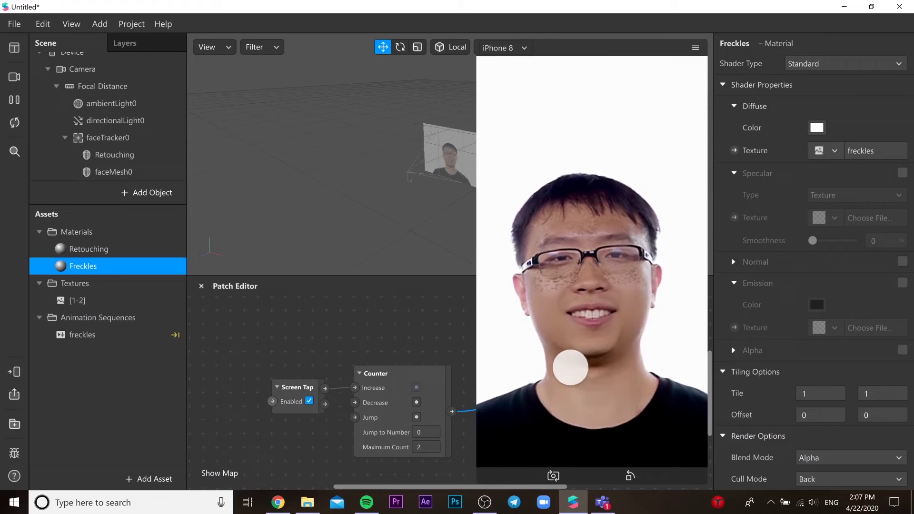
- Switch the simulation to the long-haired woman, simulate a screen tap to change the freckles, and pause the preview
{"action": "left_click", "coordinate": [14, 77]}
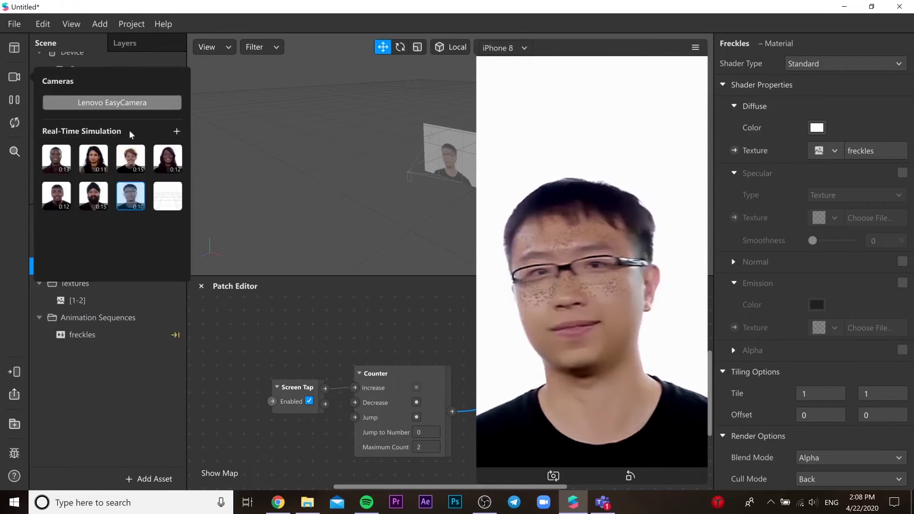
{"action": "left_click", "coordinate": [93, 158]}
{"action": "left_click", "coordinate": [574, 353]}
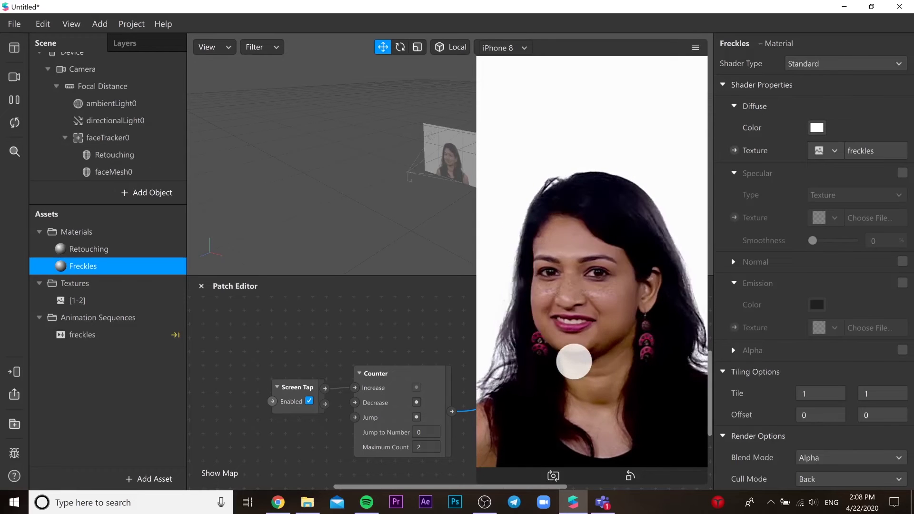
{"action": "left_click", "coordinate": [11, 102]}
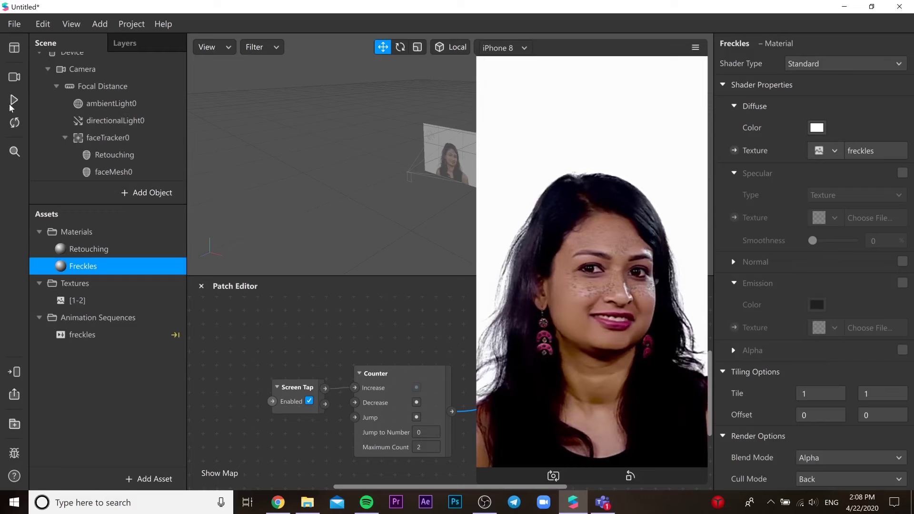
- Send the freckles effect to the Facebook Camera for testing on a device
{"action": "left_click", "coordinate": [15, 372]}
{"action": "left_click", "coordinate": [99, 365]}
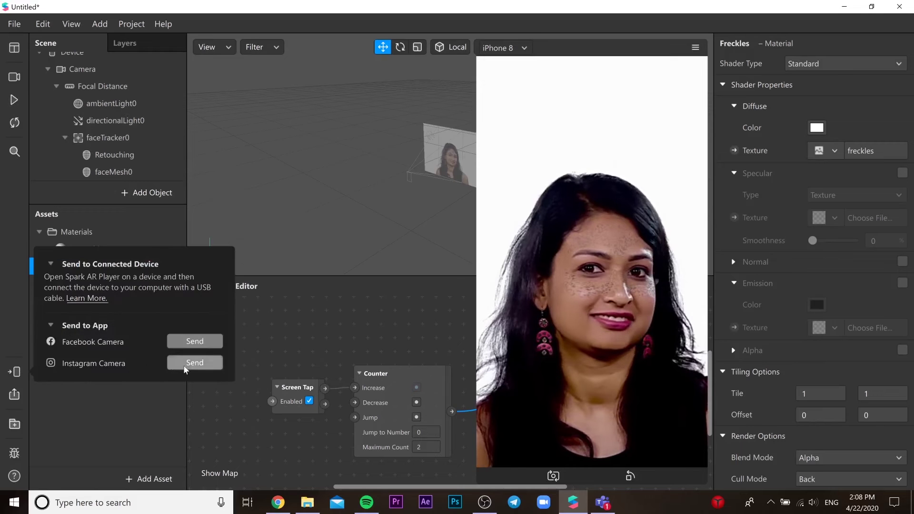
{"action": "left_click", "coordinate": [195, 346]}
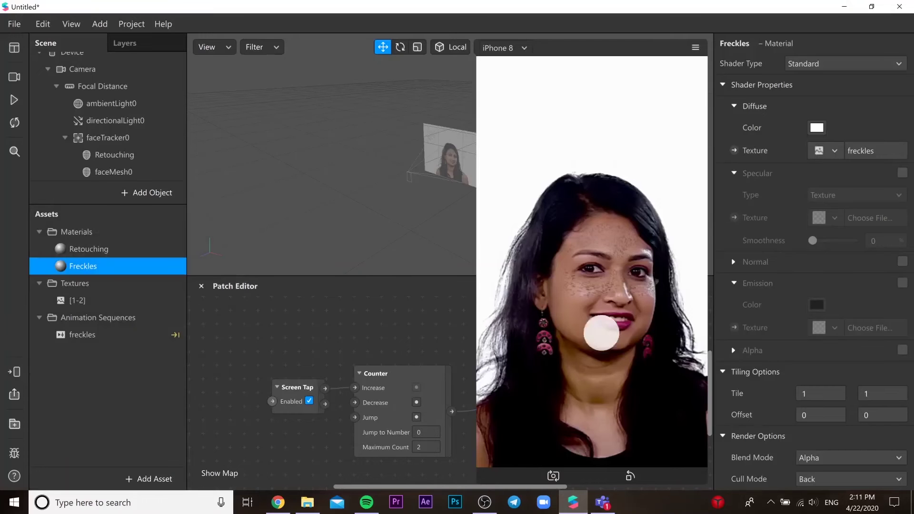
- Switch to Chrome and search Google Images for "black heart png"
{"action": "left_click", "coordinate": [279, 503]}
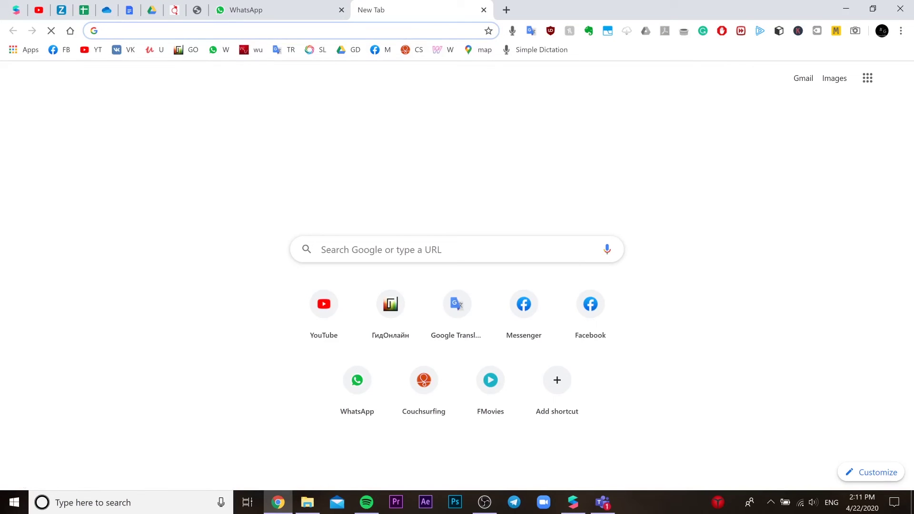
{"action": "type", "text": "black heart"}
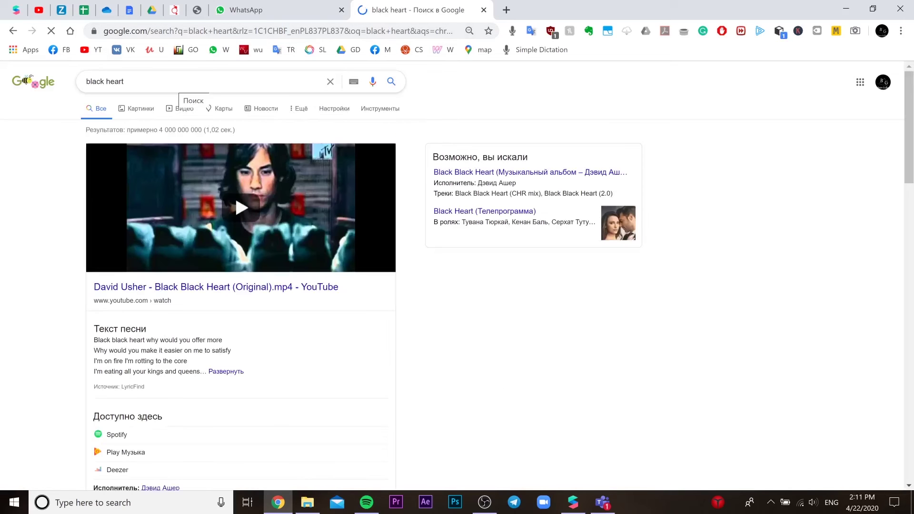
{"action": "left_click", "coordinate": [124, 81]}
{"action": "key", "text": "Return"}
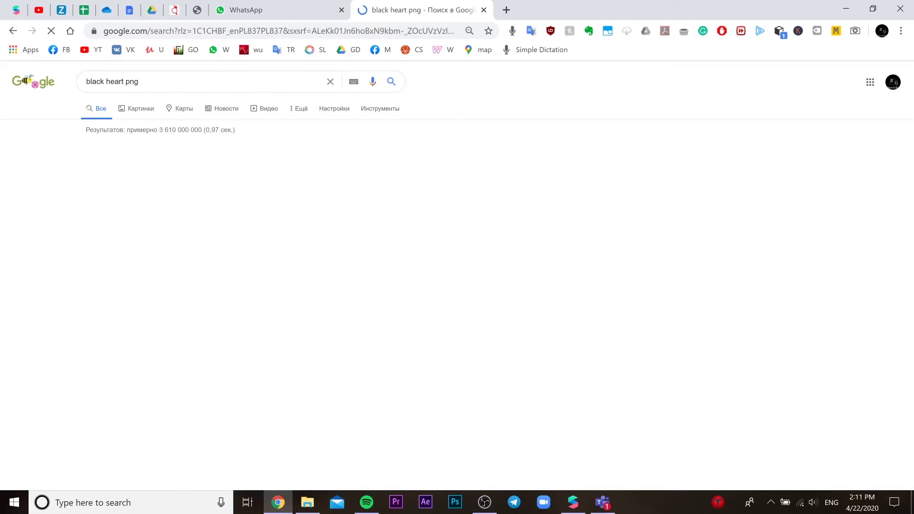
{"action": "left_click", "coordinate": [146, 112]}
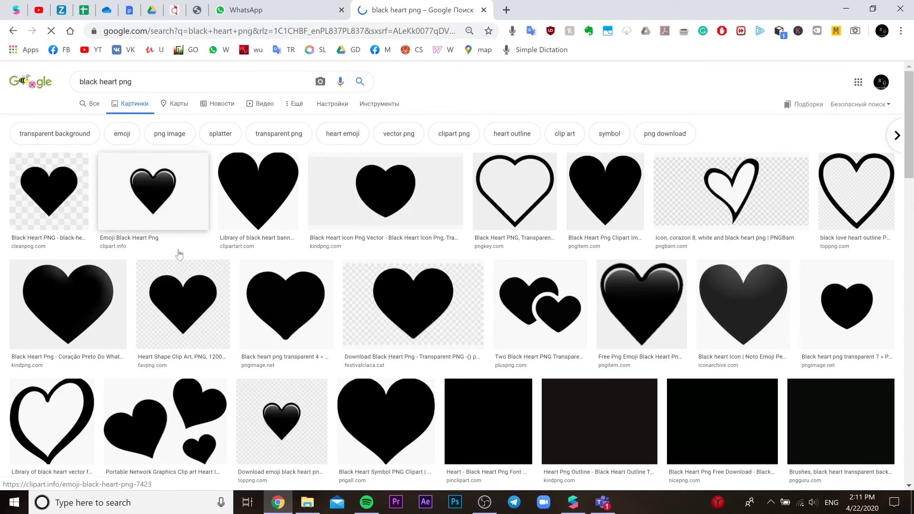
- Browse the black heart image results for a suitable transparent heart picture
{"action": "scroll", "coordinate": [304, 299], "scroll_direction": "down", "scroll_amount": 3}
{"action": "scroll", "coordinate": [308, 299], "scroll_direction": "up", "scroll_amount": 3}
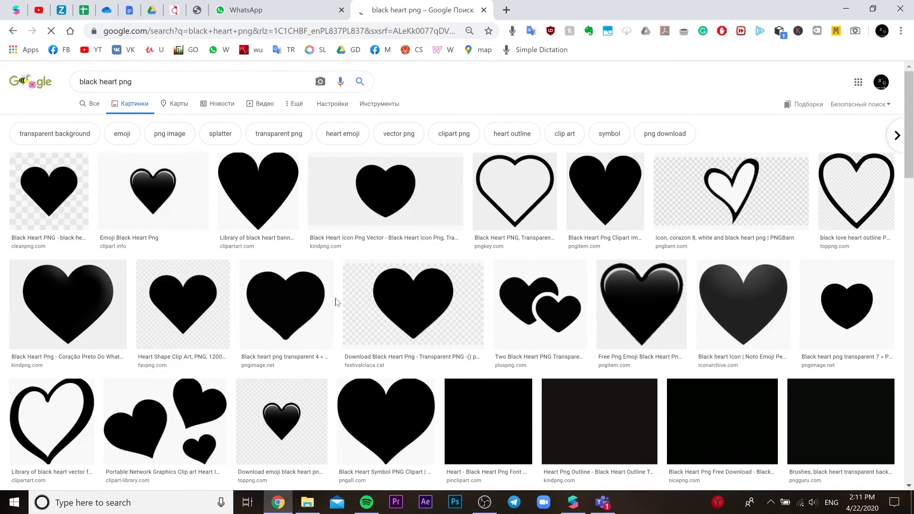
{"action": "scroll", "coordinate": [336, 302], "scroll_direction": "down", "scroll_amount": 6}
{"action": "scroll", "coordinate": [336, 302], "scroll_direction": "up", "scroll_amount": 6}
{"action": "scroll", "coordinate": [378, 292], "scroll_direction": "down", "scroll_amount": 3}
{"action": "scroll", "coordinate": [385, 293], "scroll_direction": "down", "scroll_amount": 3}
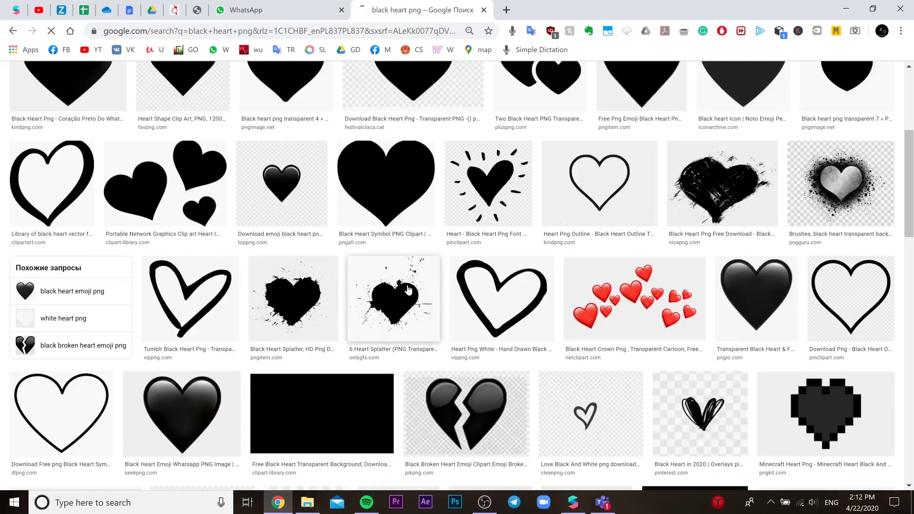
{"action": "scroll", "coordinate": [409, 289], "scroll_direction": "down", "scroll_amount": 7}
{"action": "scroll", "coordinate": [438, 293], "scroll_direction": "up", "scroll_amount": 5}
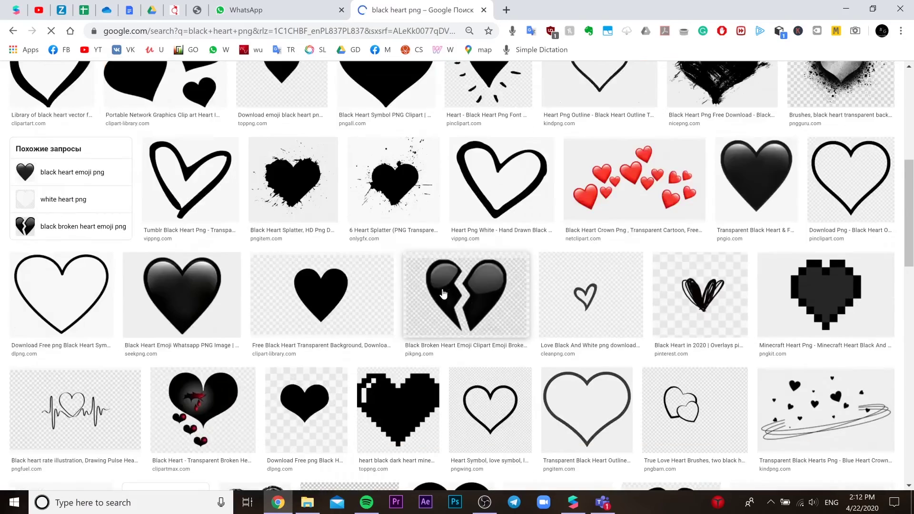
{"action": "scroll", "coordinate": [442, 292], "scroll_direction": "down", "scroll_amount": 10}
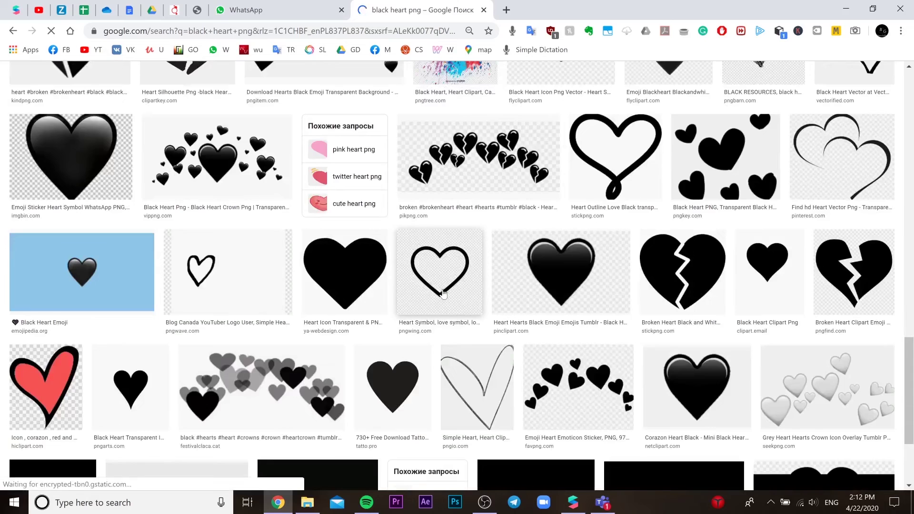
{"action": "scroll", "coordinate": [442, 293], "scroll_direction": "down", "scroll_amount": 5}
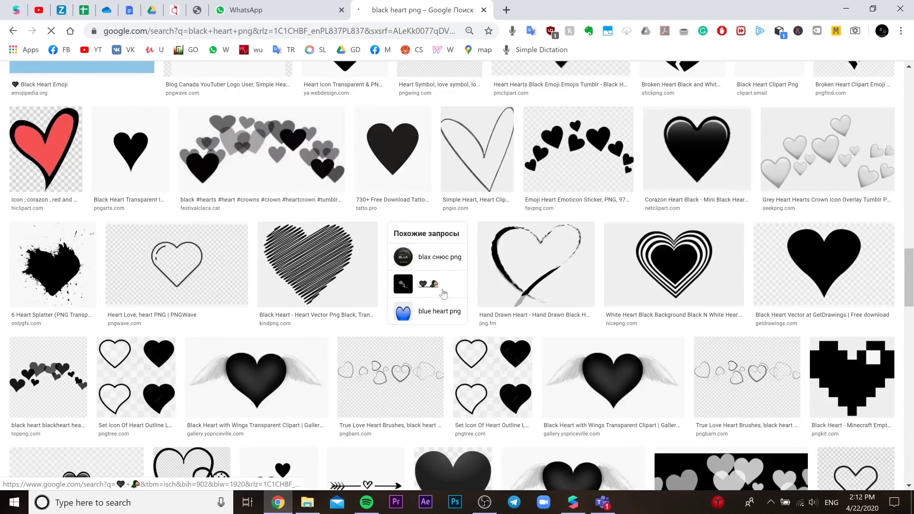
{"action": "scroll", "coordinate": [443, 292], "scroll_direction": "down", "scroll_amount": 5}
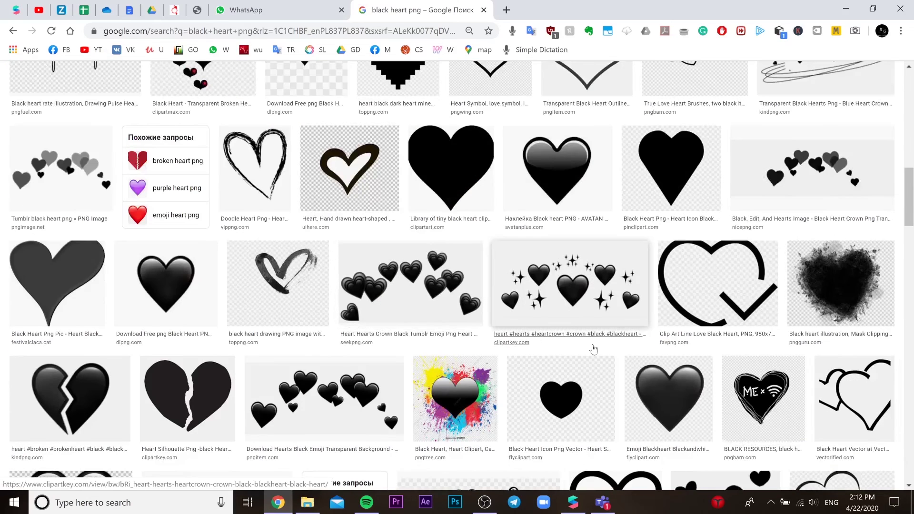
{"action": "scroll", "coordinate": [562, 307], "scroll_direction": "up", "scroll_amount": 10}
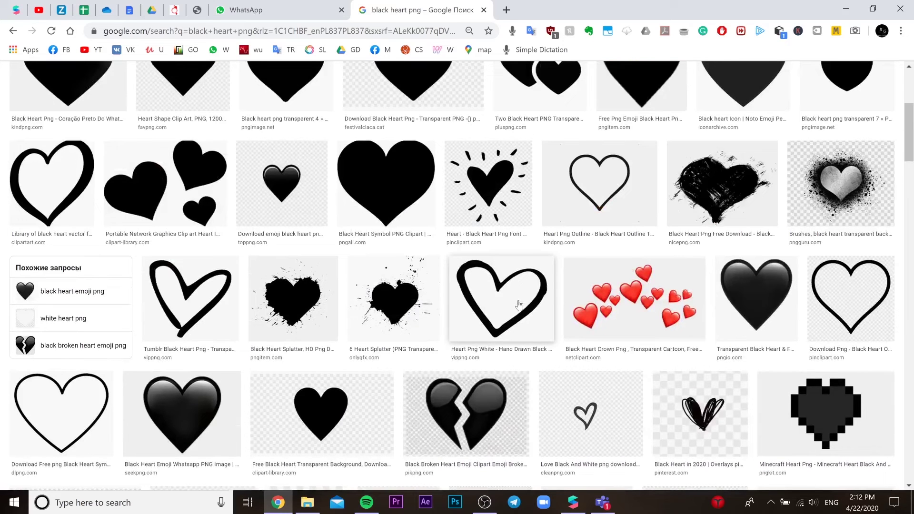
- Open the black broken heart images and save the flat zigzag-split heart from freepng.ru to the computer as a JPG
{"action": "left_click", "coordinate": [491, 398]}
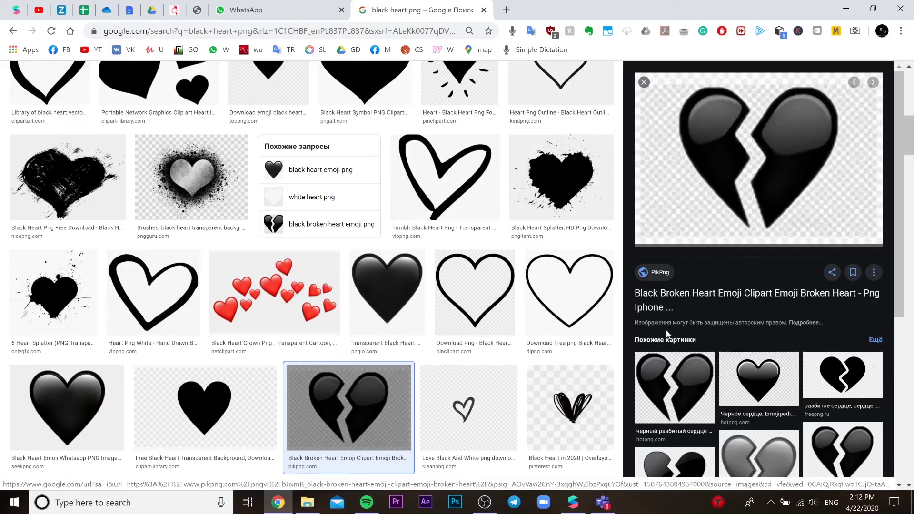
{"action": "left_click", "coordinate": [841, 382]}
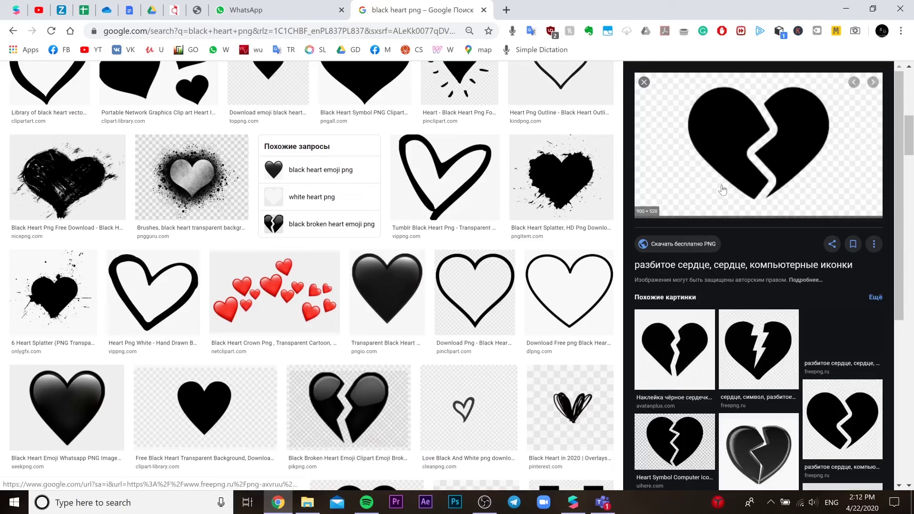
{"action": "right_click", "coordinate": [735, 132]}
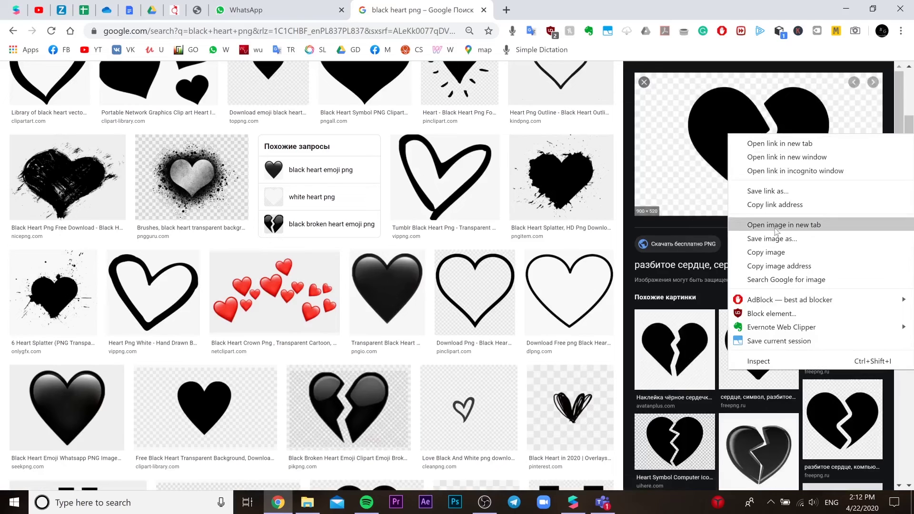
{"action": "left_click", "coordinate": [776, 238]}
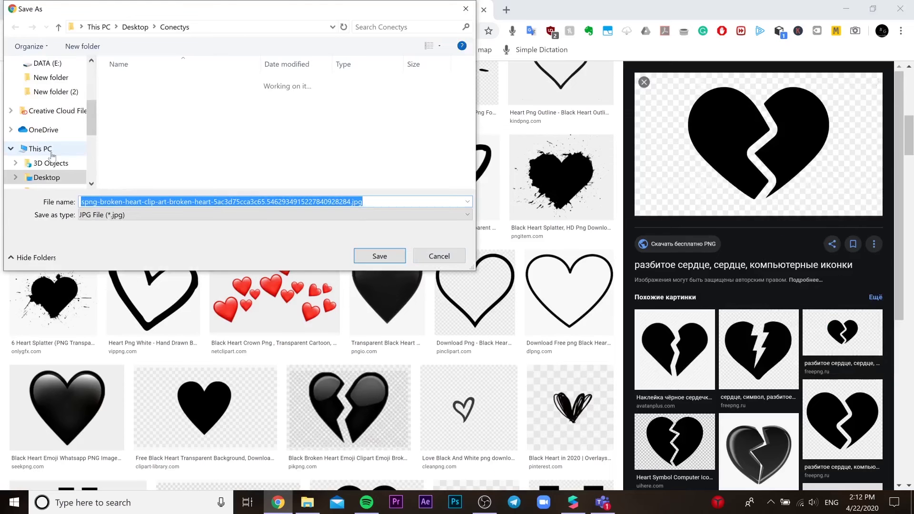
{"action": "left_click", "coordinate": [379, 256]}
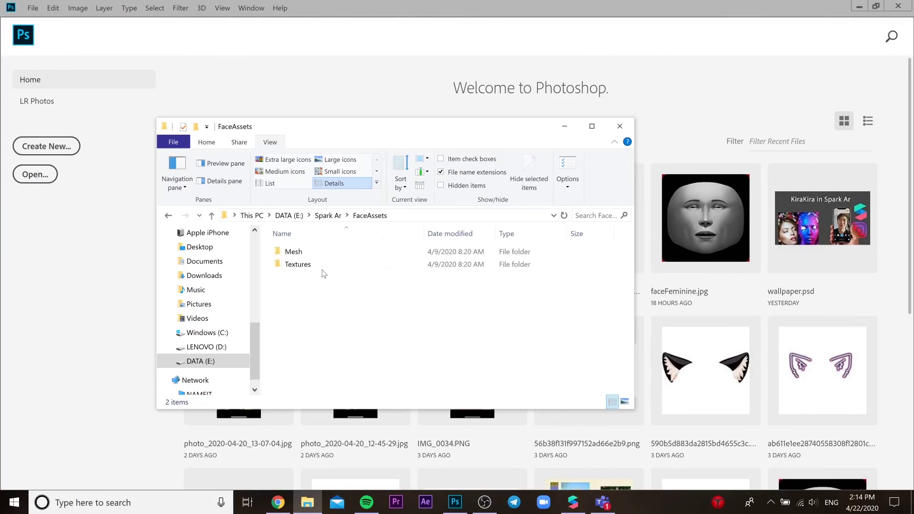
- Open faceFeminine.jpg from the FaceAssets Textures folder as a document in Photoshop
{"action": "double_click", "coordinate": [316, 264]}
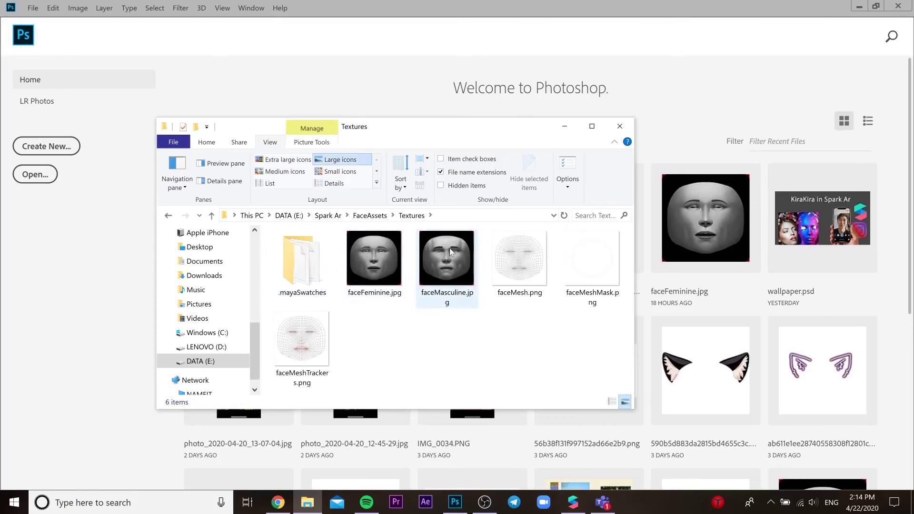
{"action": "left_click_drag", "start_coordinate": [378, 261], "coordinate": [278, 91]}
{"action": "left_click", "coordinate": [484, 503]}
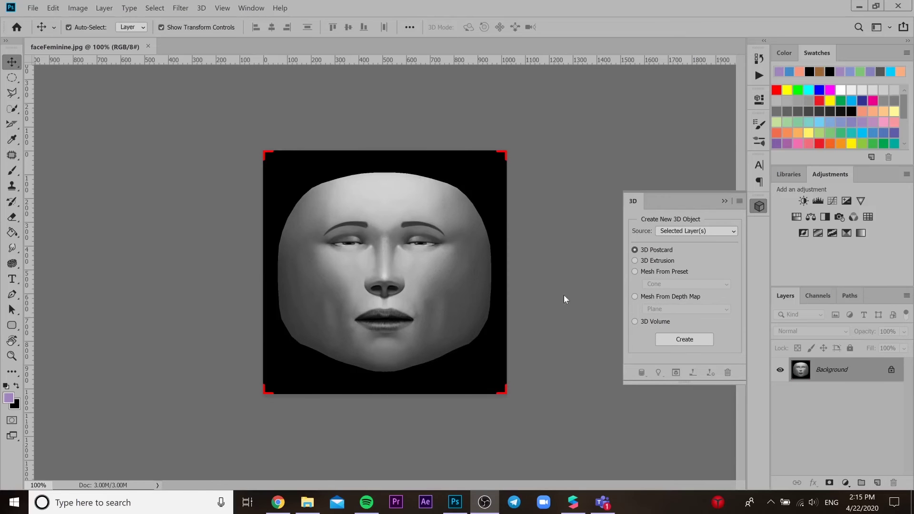
- Bring the downloaded broken heart JPG from Chrome into Photoshop as a separate document
{"action": "left_click", "coordinate": [278, 502]}
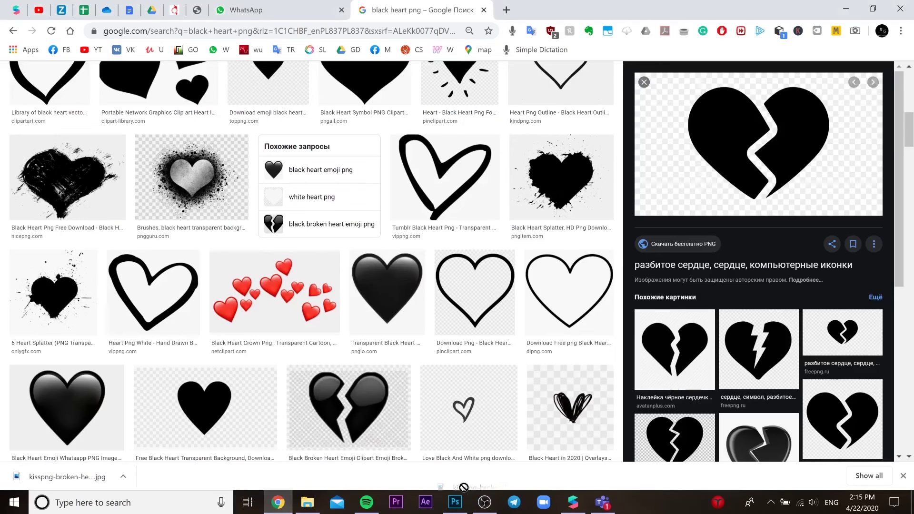
{"action": "left_click", "coordinate": [453, 504]}
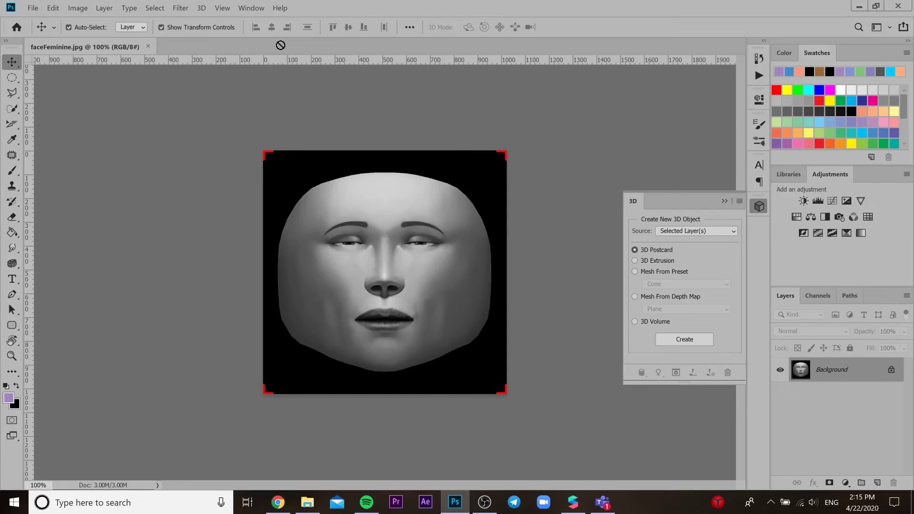
{"action": "left_click_drag", "start_coordinate": [281, 45], "coordinate": [282, 47]}
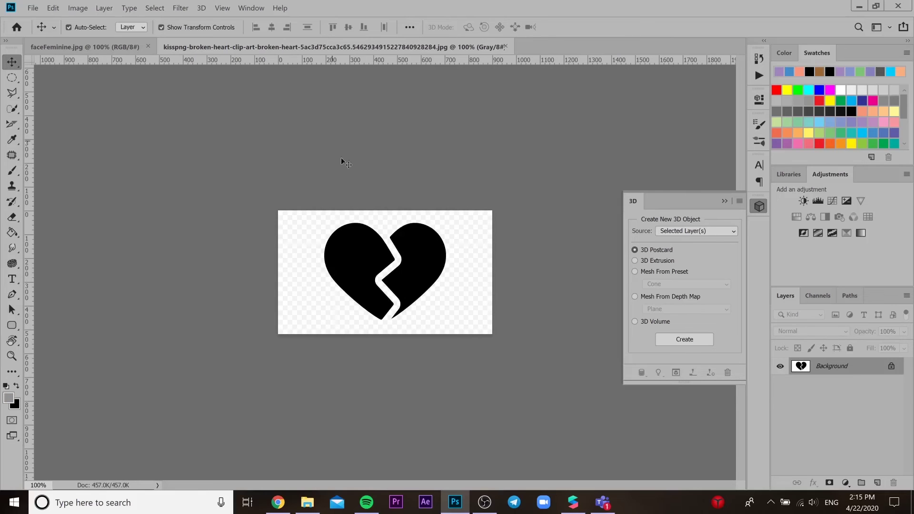
- Select both halves of the broken heart with Quick Selection and move them into the faceFeminine.jpg document as a new layer
{"action": "scroll", "coordinate": [357, 273], "scroll_direction": "up", "scroll_amount": 2, "text": "alt"}
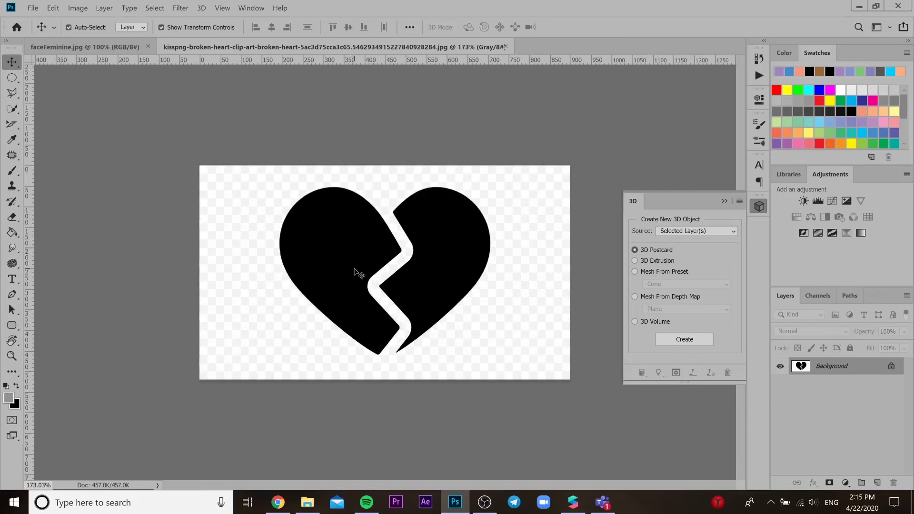
{"action": "left_click", "coordinate": [11, 111]}
{"action": "left_click_drag", "start_coordinate": [352, 278], "coordinate": [350, 245]}
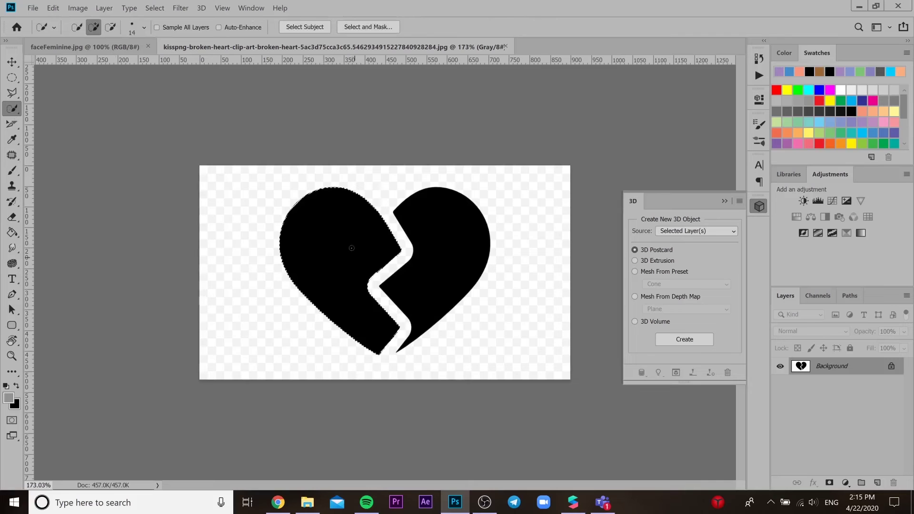
{"action": "left_click", "coordinate": [455, 262]}
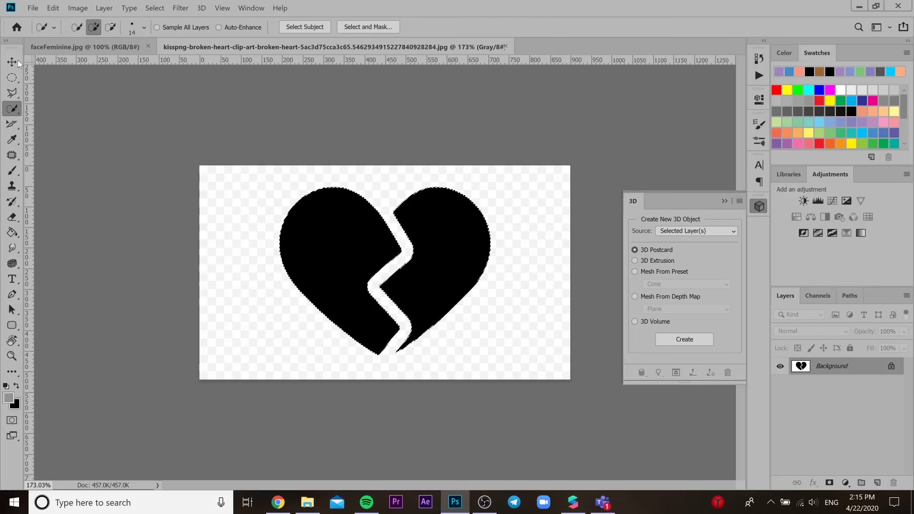
{"action": "key", "text": "v"}
{"action": "left_click_drag", "start_coordinate": [308, 237], "coordinate": [404, 279]}
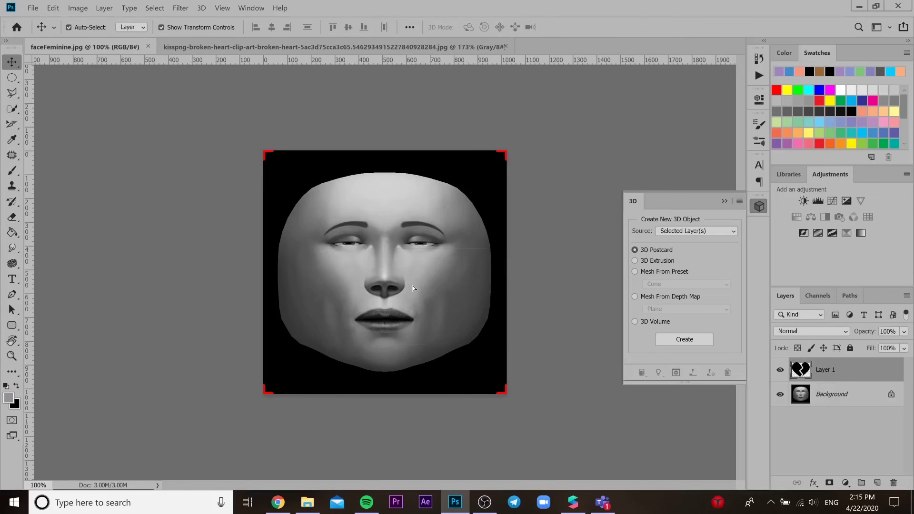
- Scale the broken heart down to a small cheek mark and place it just beneath the eye on the right of the image
{"action": "left_click_drag", "start_coordinate": [385, 248], "coordinate": [417, 264], "text": "alt"}
{"action": "scroll", "coordinate": [417, 264], "scroll_direction": "up", "scroll_amount": 3, "text": "alt"}
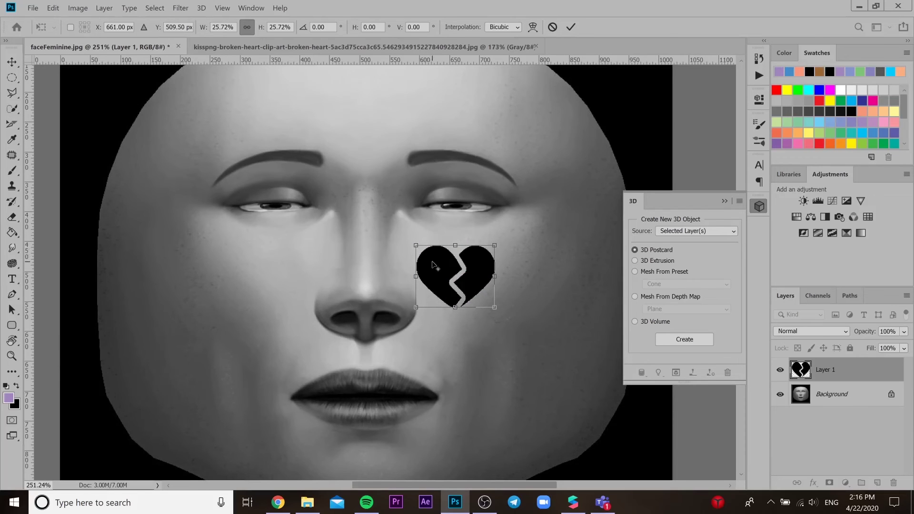
{"action": "left_click_drag", "start_coordinate": [417, 246], "coordinate": [461, 245], "text": "alt"}
{"action": "left_click", "coordinate": [571, 27]}
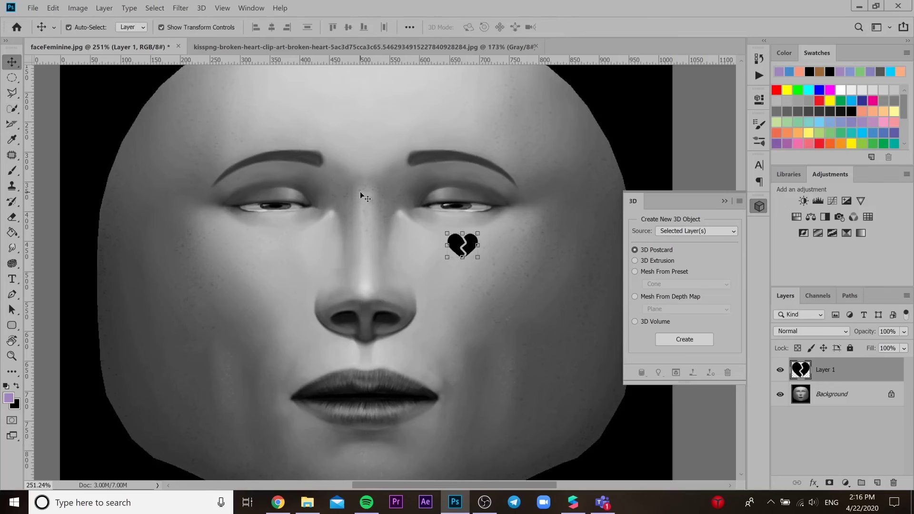
- Hide the Background face layer and export the heart on transparency as faceFeminine.png into the Desktop Freckles folder
{"action": "left_click", "coordinate": [12, 310]}
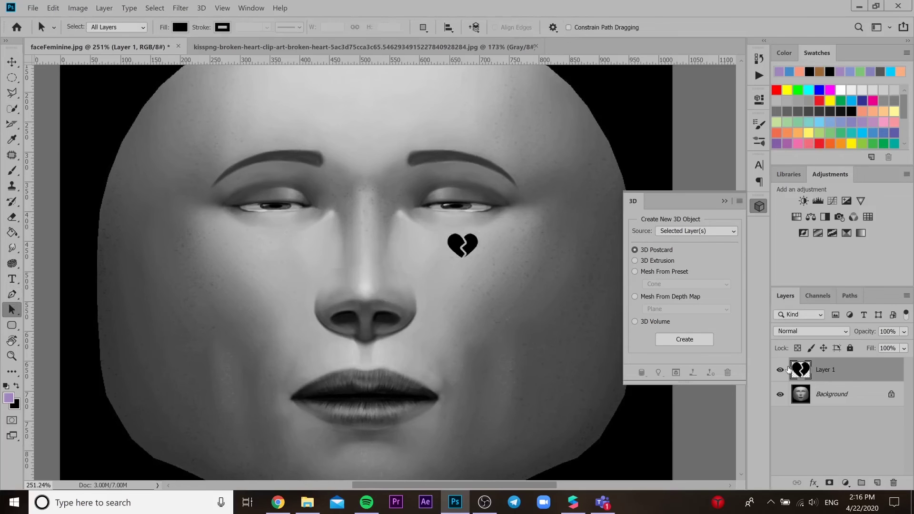
{"action": "left_click", "coordinate": [780, 395]}
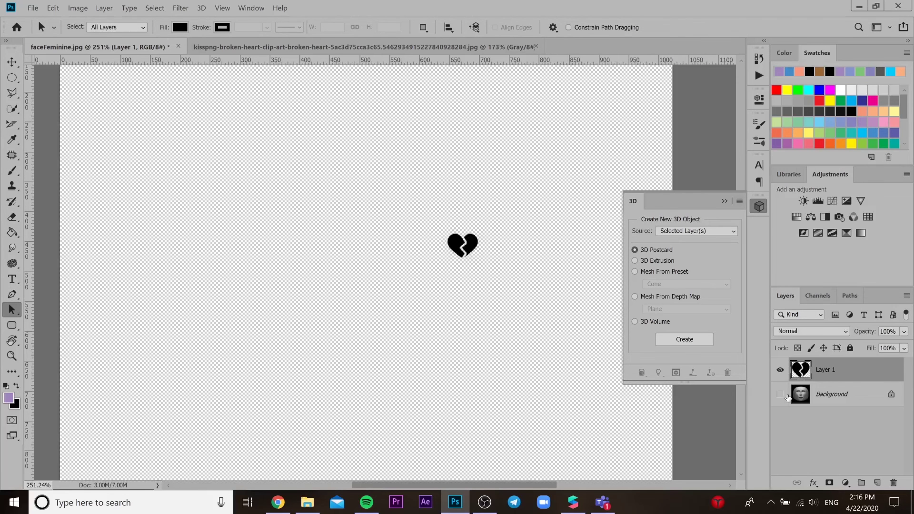
{"action": "left_click", "coordinate": [29, 8]}
{"action": "mouse_move", "coordinate": [125, 160]}
{"action": "left_click", "coordinate": [182, 160]}
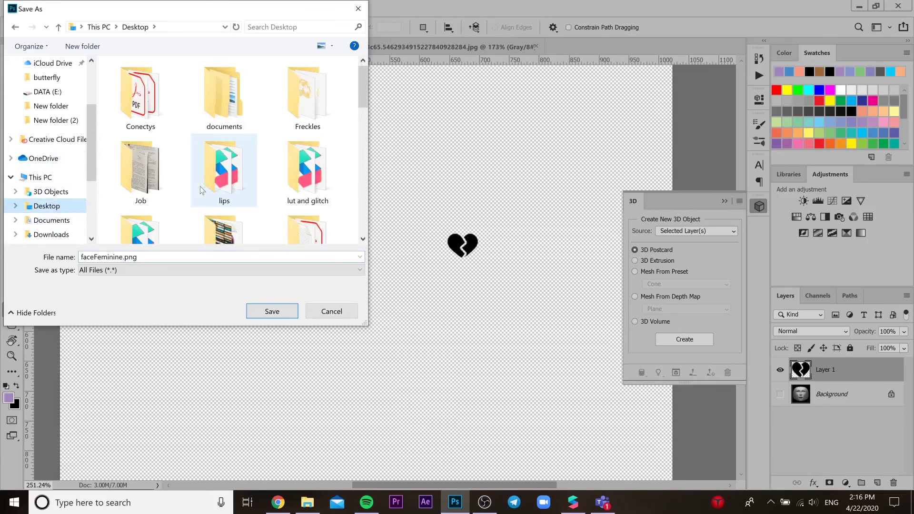
{"action": "double_click", "coordinate": [307, 98]}
{"action": "left_click", "coordinate": [254, 311]}
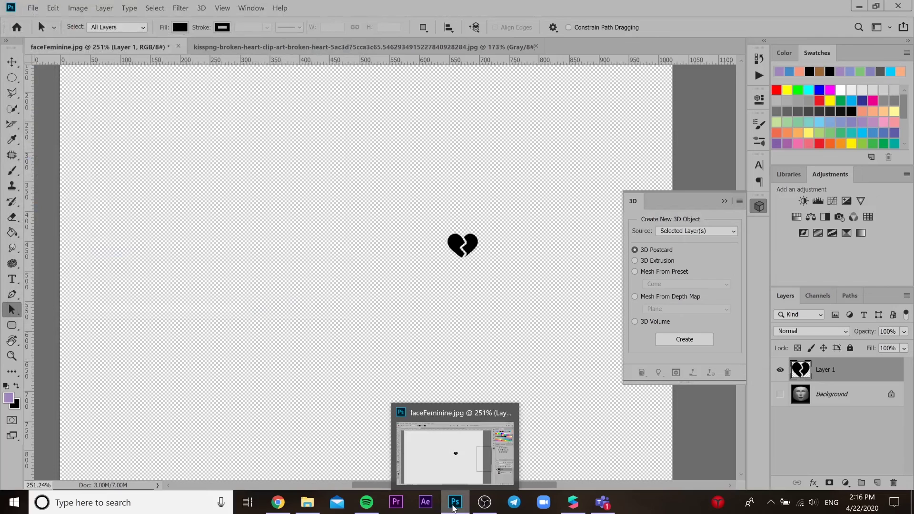
- Switch to Spark AR and import faceFeminine.png from the Desktop Freckles folder into the project assets
{"action": "left_click", "coordinate": [573, 502]}
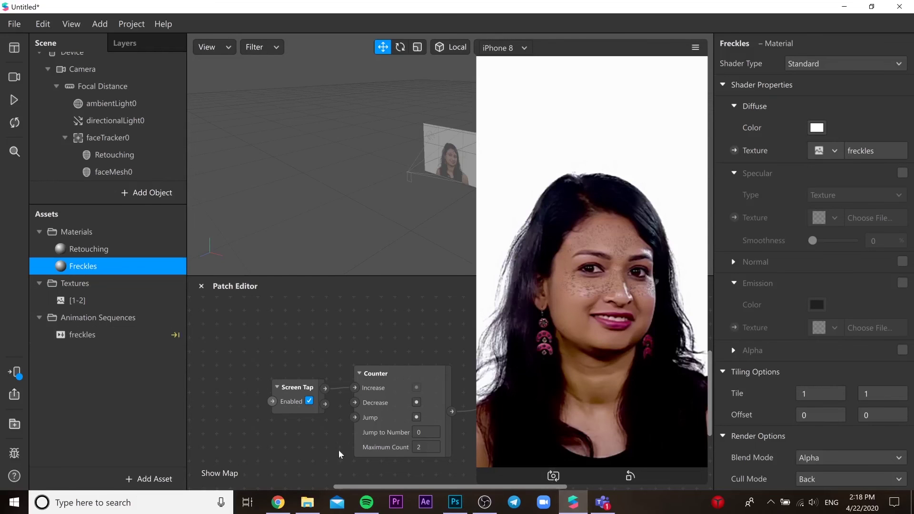
{"action": "left_click", "coordinate": [307, 502]}
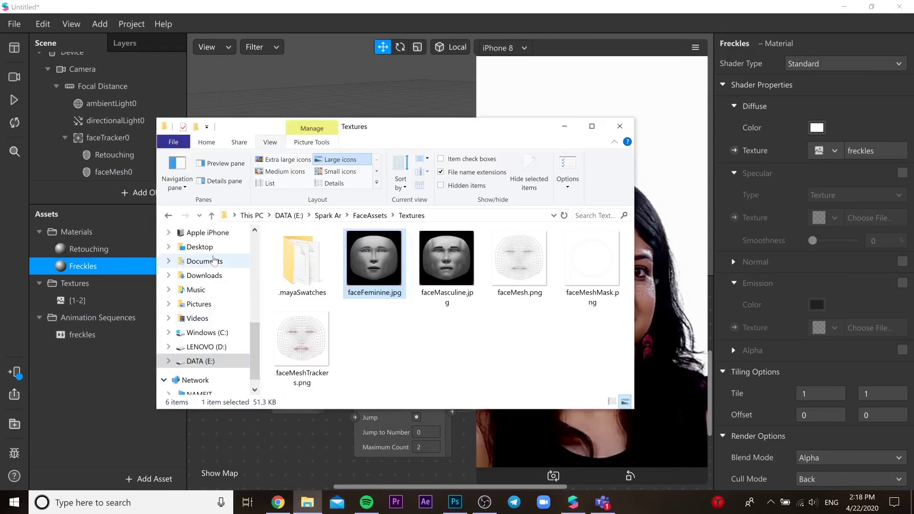
{"action": "left_click", "coordinate": [200, 246]}
{"action": "double_click", "coordinate": [373, 266]}
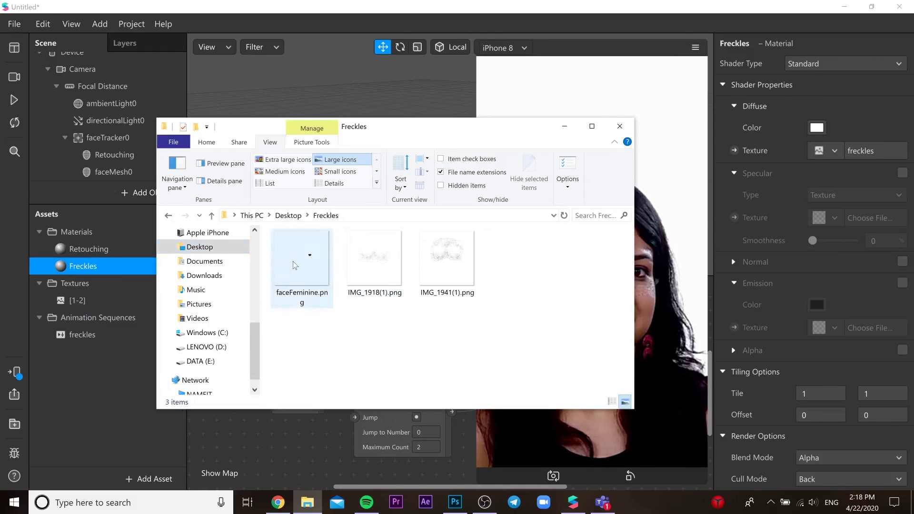
{"action": "left_click_drag", "start_coordinate": [292, 261], "coordinate": [117, 366]}
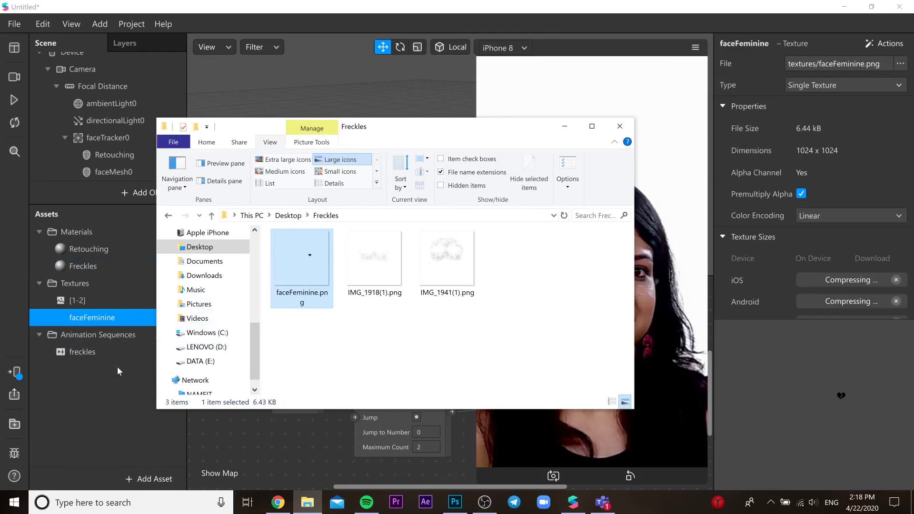
- Enable No compression for the faceFeminine texture and rename the texture Heart
{"action": "left_click", "coordinate": [105, 319]}
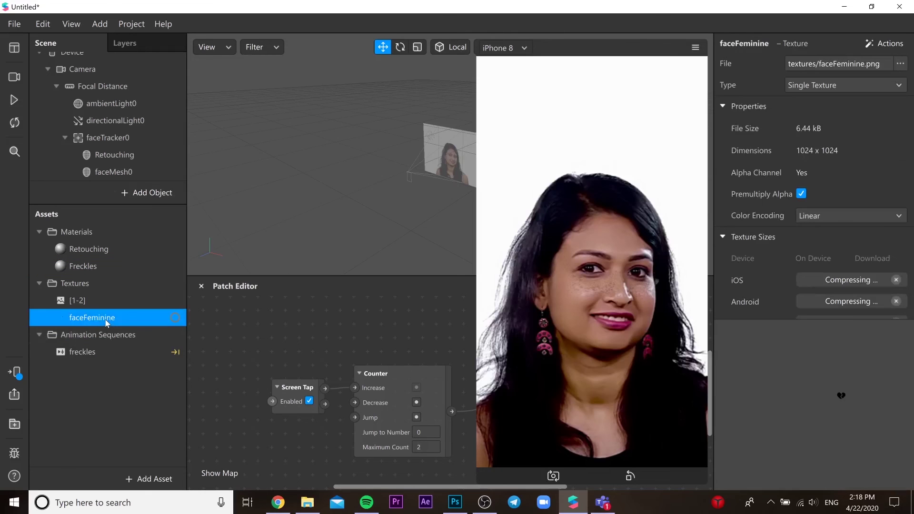
{"action": "scroll", "coordinate": [808, 276], "scroll_direction": "down", "scroll_amount": 5}
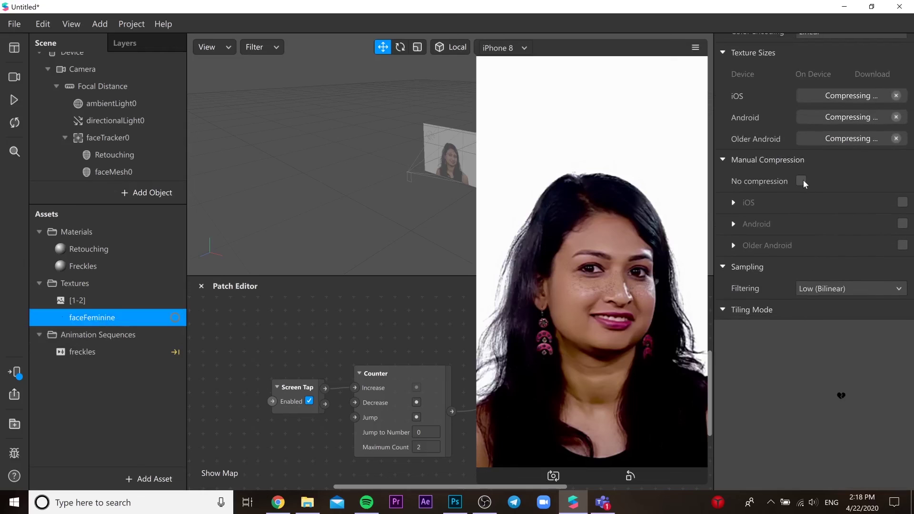
{"action": "left_click", "coordinate": [802, 180]}
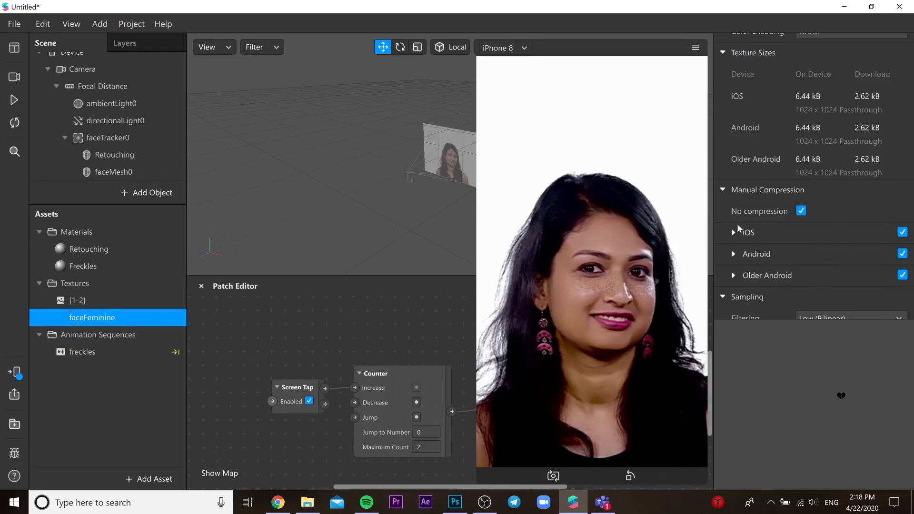
{"action": "double_click", "coordinate": [113, 319]}
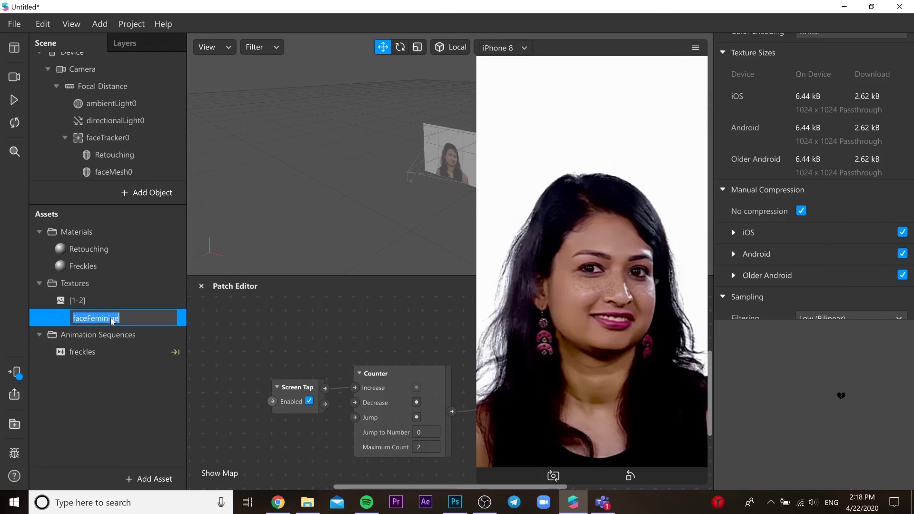
{"action": "type", "text": "Heart"}
{"action": "key", "text": "Return"}
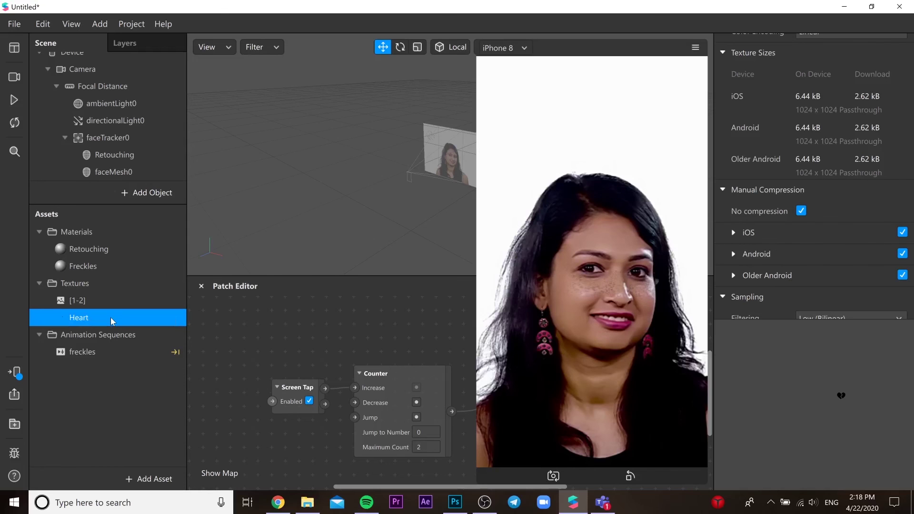
- Add a new face mesh under faceTracker0 and rename it Heart
{"action": "left_click", "coordinate": [127, 264]}
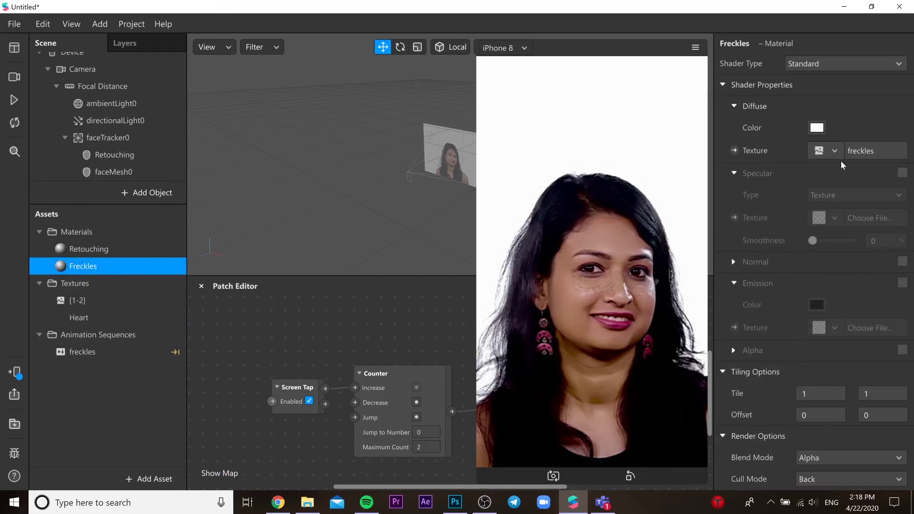
{"action": "left_click", "coordinate": [126, 137]}
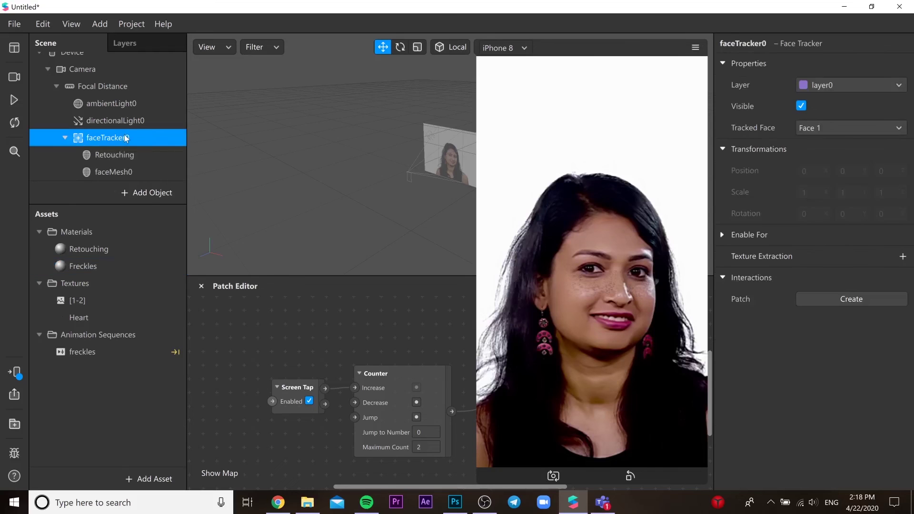
{"action": "right_click", "coordinate": [125, 137]}
{"action": "mouse_move", "coordinate": [212, 144]}
{"action": "left_click", "coordinate": [316, 221]}
{"action": "double_click", "coordinate": [128, 158]}
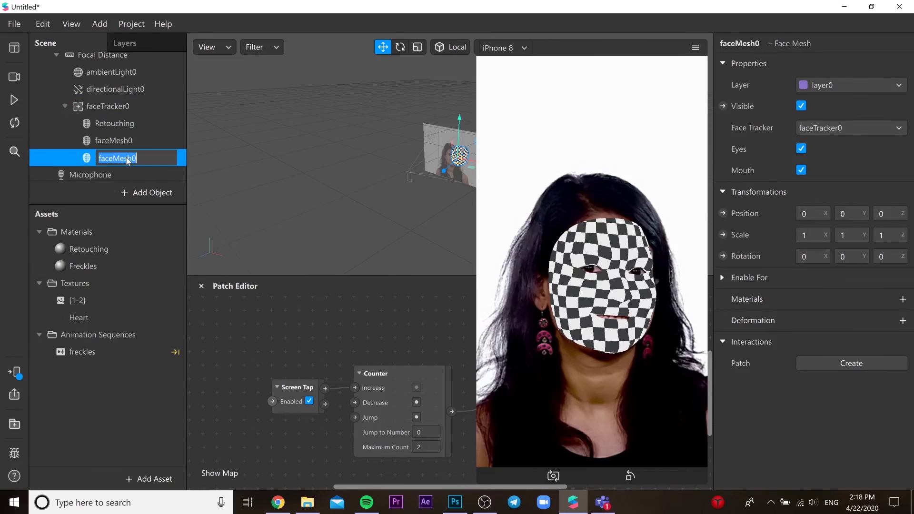
{"action": "type", "text": "Heart"}
{"action": "key", "text": "Return"}
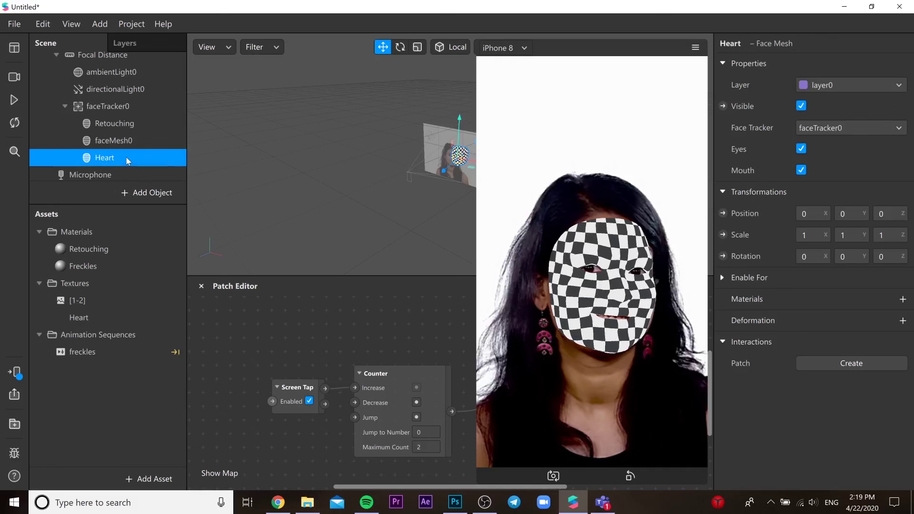
- Create a new material on the Heart mesh, name it heart, and assign the Heart texture as its diffuse texture
{"action": "left_click", "coordinate": [903, 299]}
{"action": "left_click", "coordinate": [820, 366]}
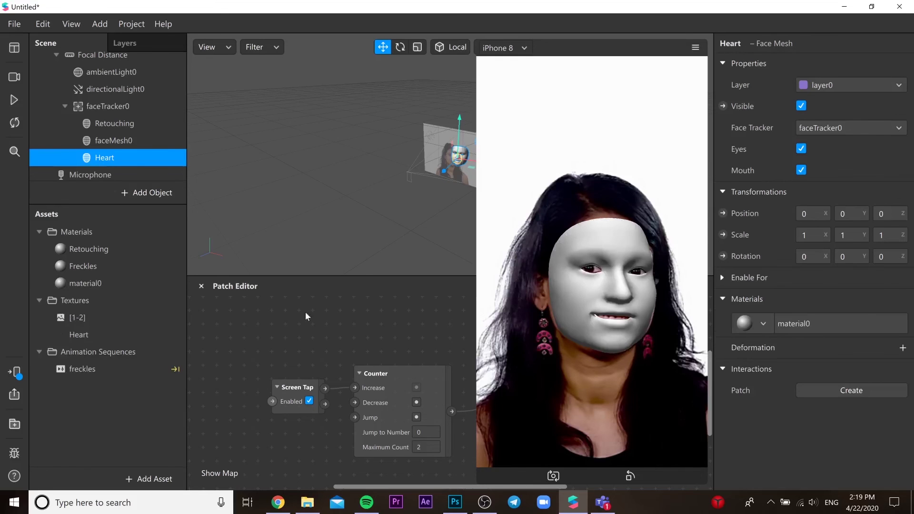
{"action": "double_click", "coordinate": [131, 283]}
{"action": "type", "text": "heart"}
{"action": "key", "text": "Return"}
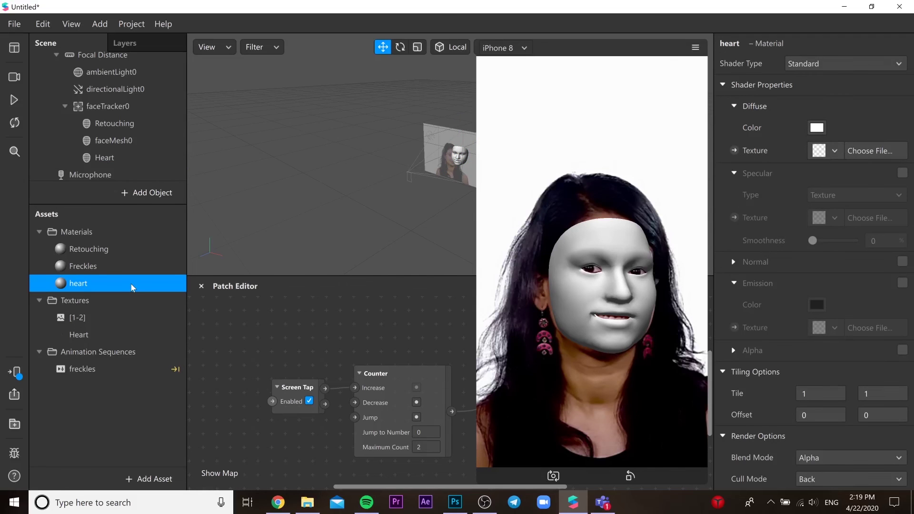
{"action": "left_click", "coordinate": [829, 151]}
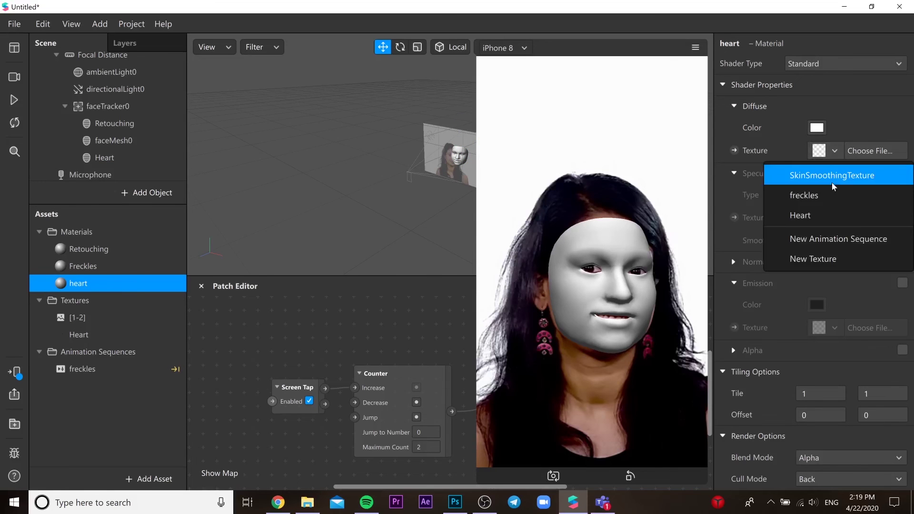
{"action": "left_click", "coordinate": [804, 216]}
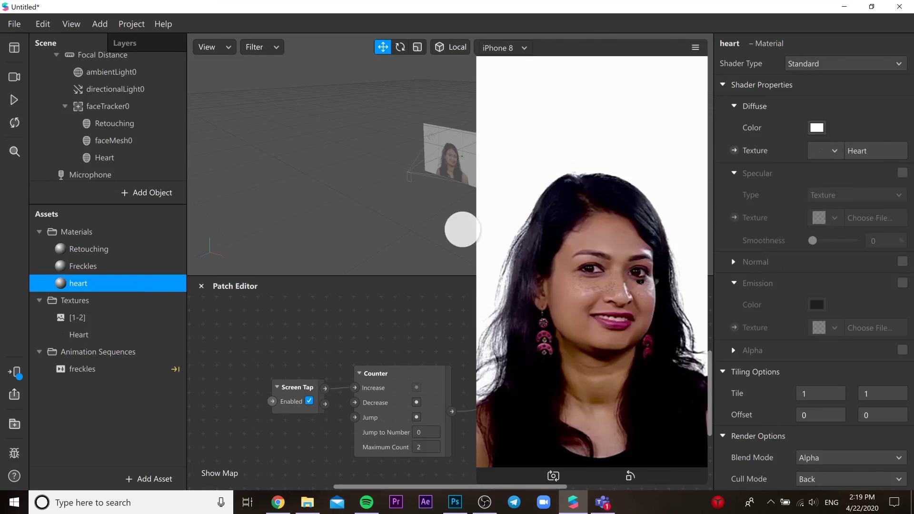
- Play the preview to check the heart on the moving face, and open the options for testing the effect on a device
{"action": "left_click", "coordinate": [14, 100]}
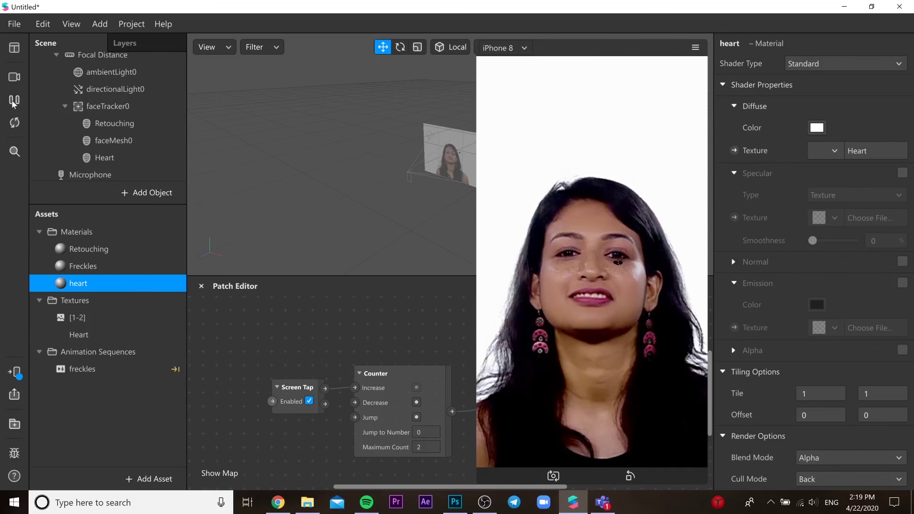
{"action": "left_click", "coordinate": [14, 372]}
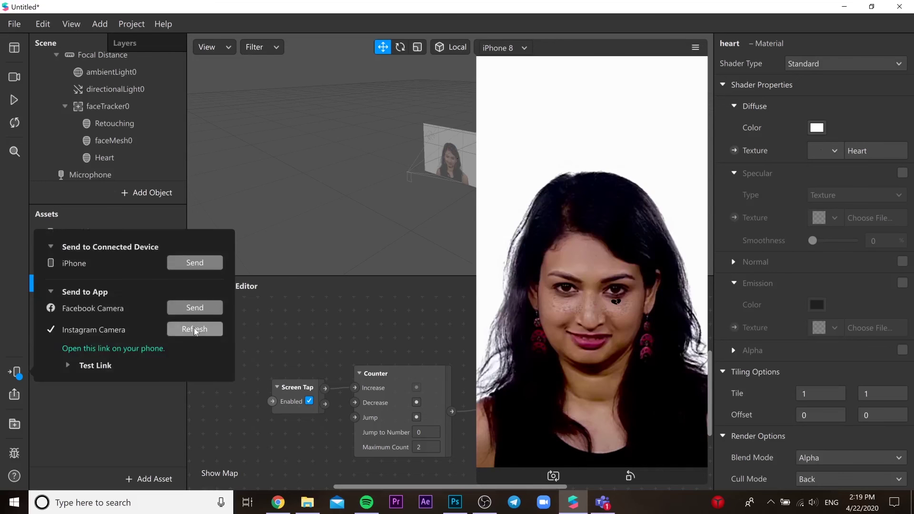